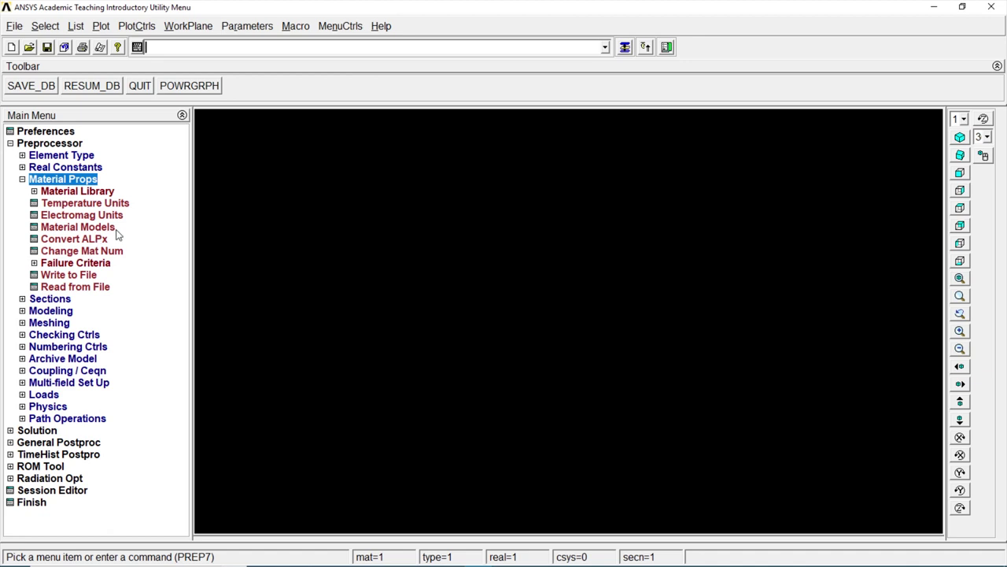
Define a structural linear elastic isotropic model for material 1 with EX 2e11 and PRXY 0.3.
click(112, 230)
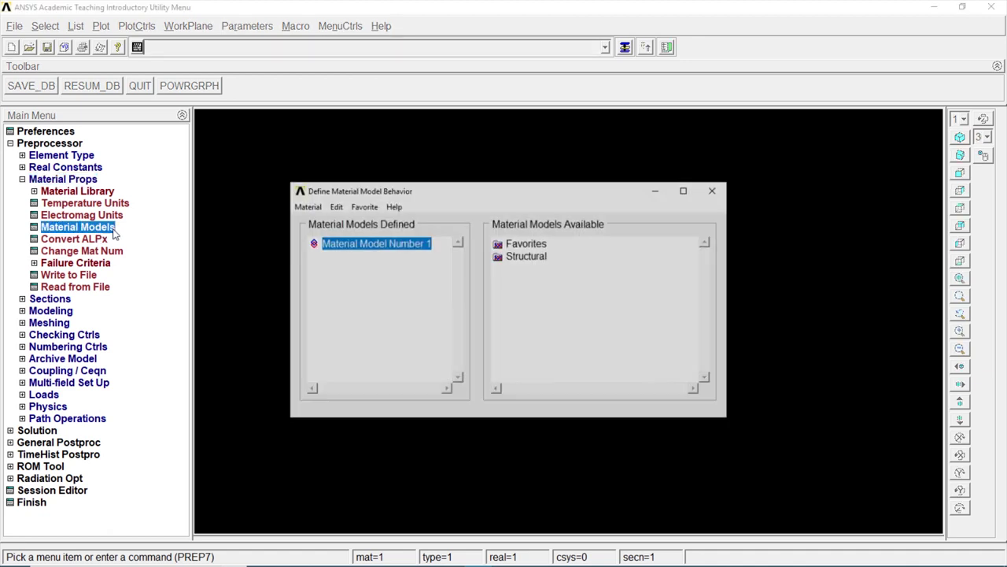
double_click(522, 256)
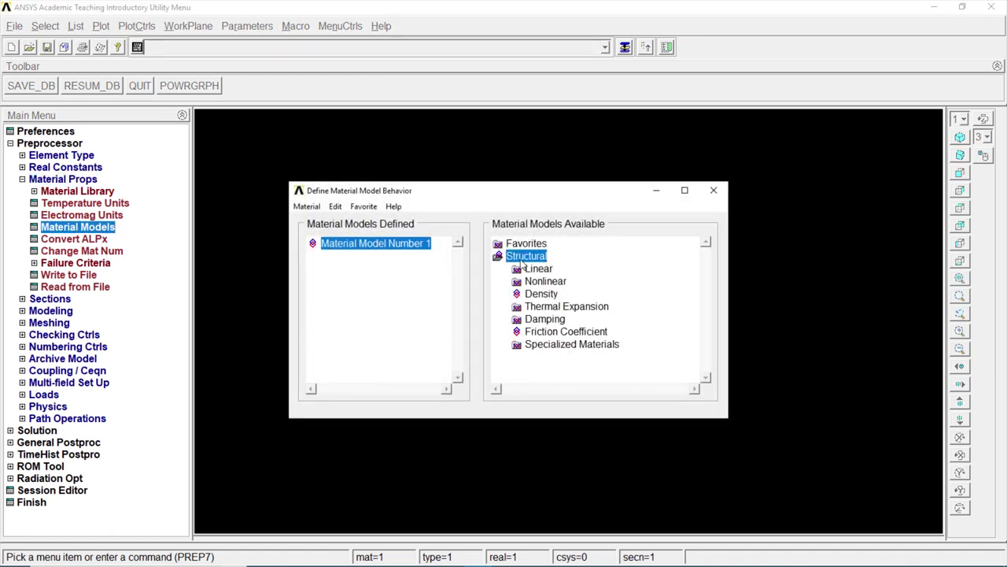
double_click(536, 270)
double_click(554, 283)
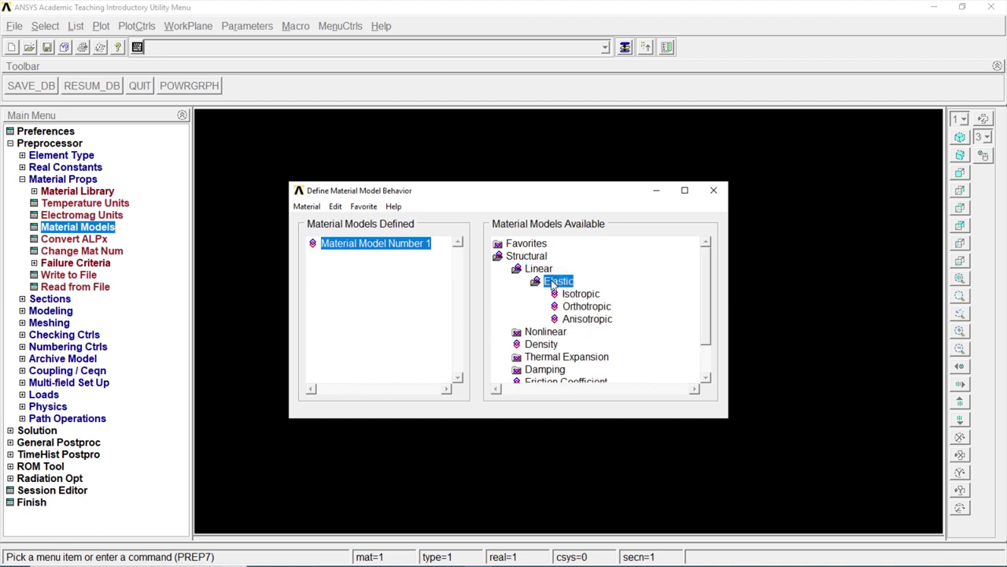
double_click(577, 296)
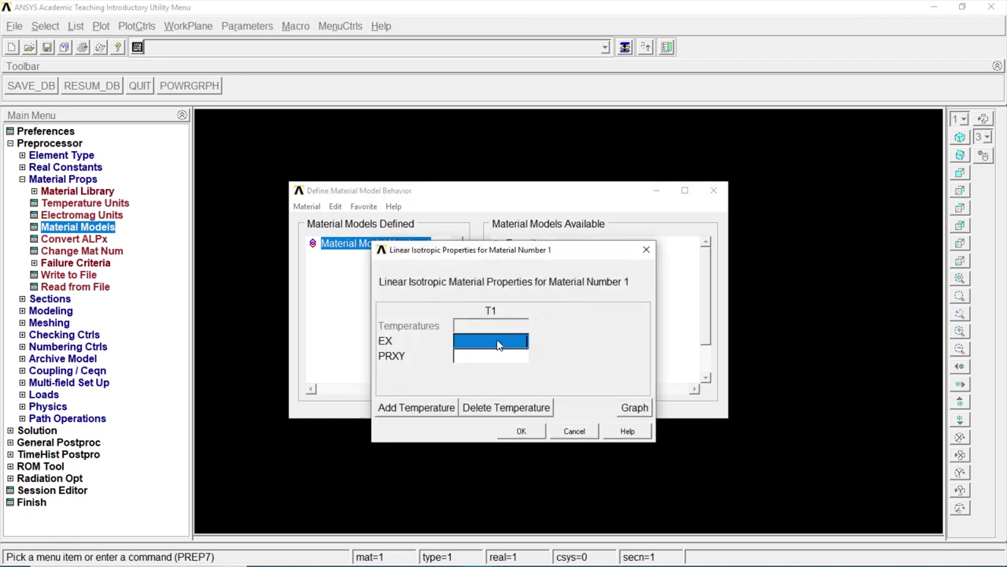
text(2e11)
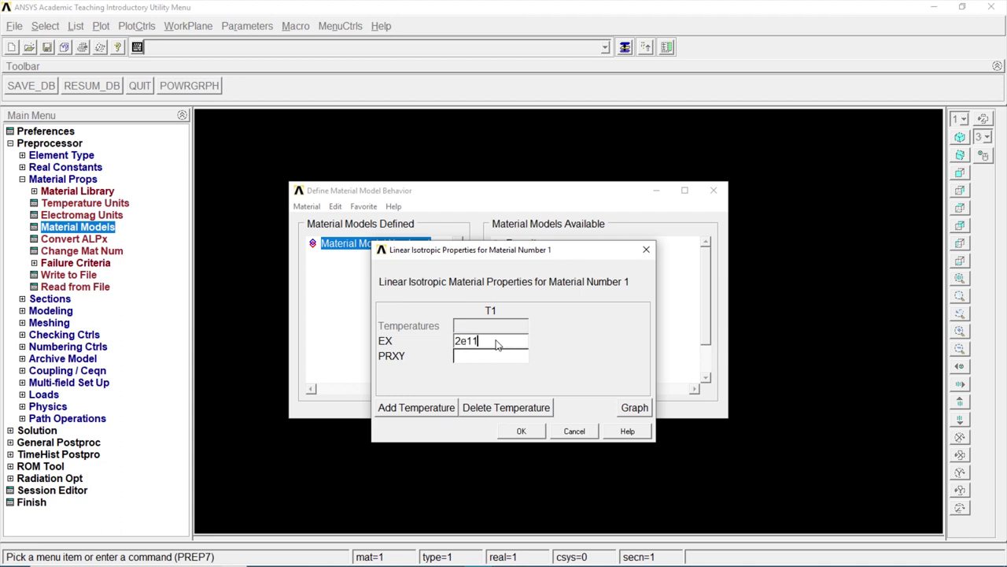
click(496, 359)
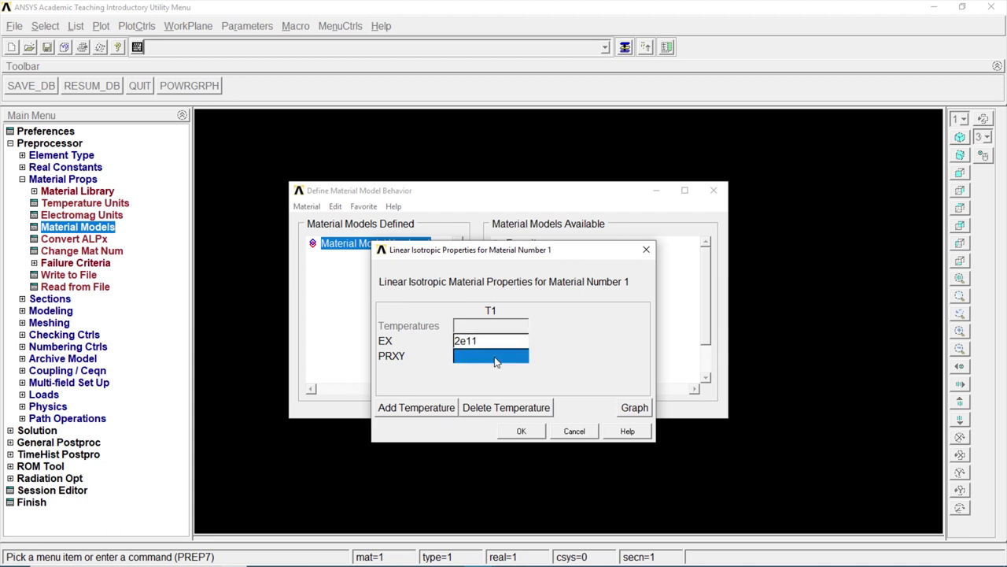
text(0.3)
click(534, 434)
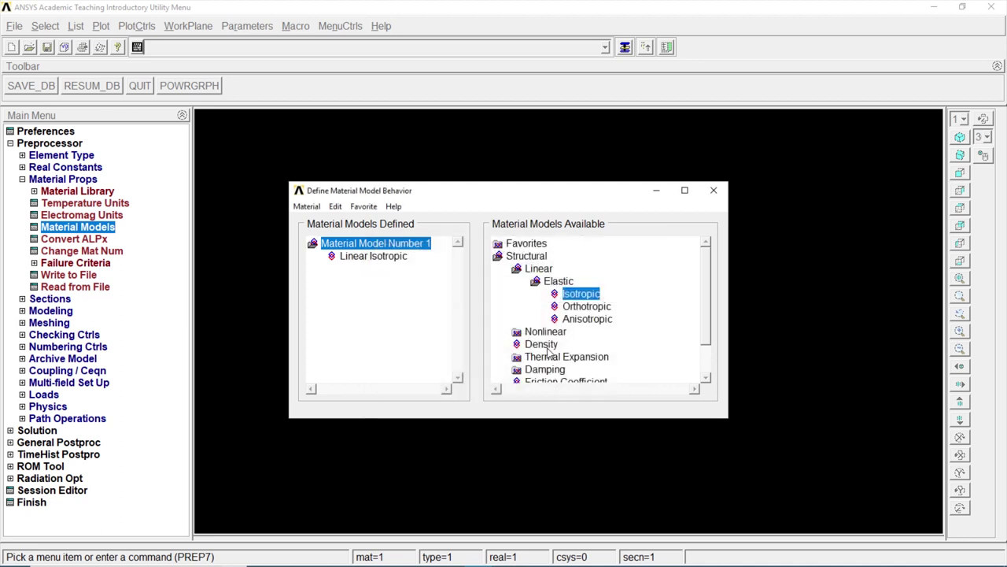
Set the density of material 1 to 7830 and close the material model definition.
double_click(543, 346)
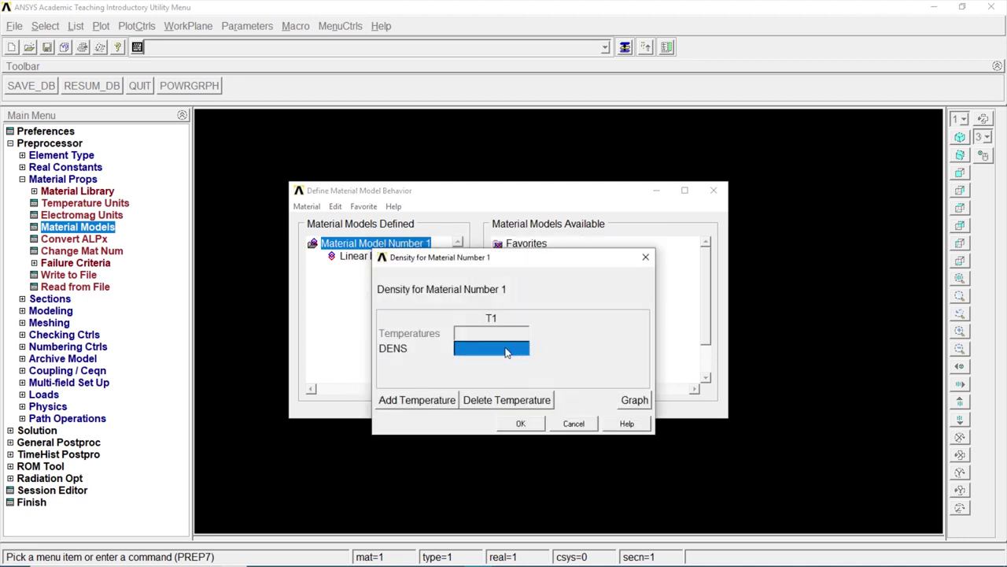
text(7830)
click(531, 425)
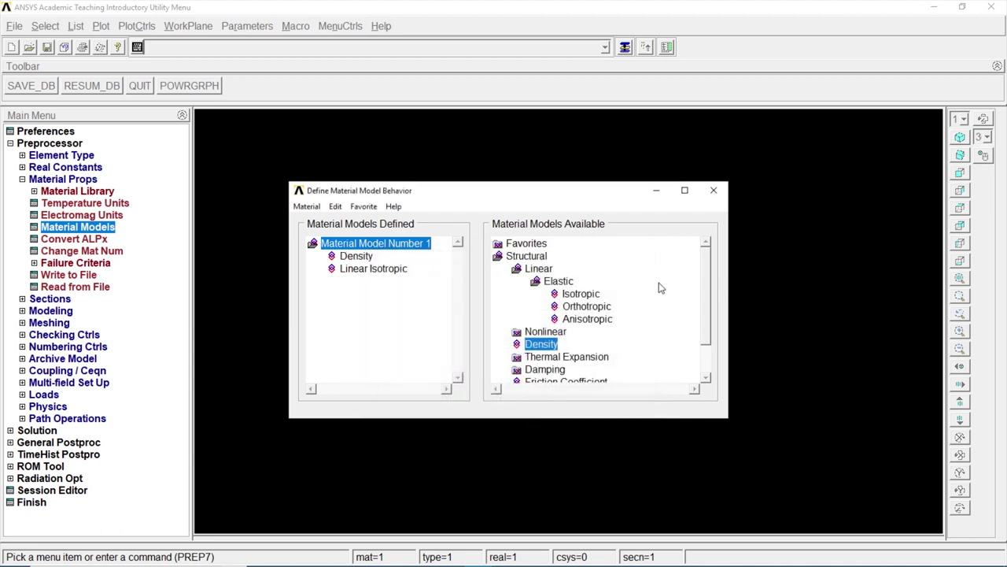
click(713, 190)
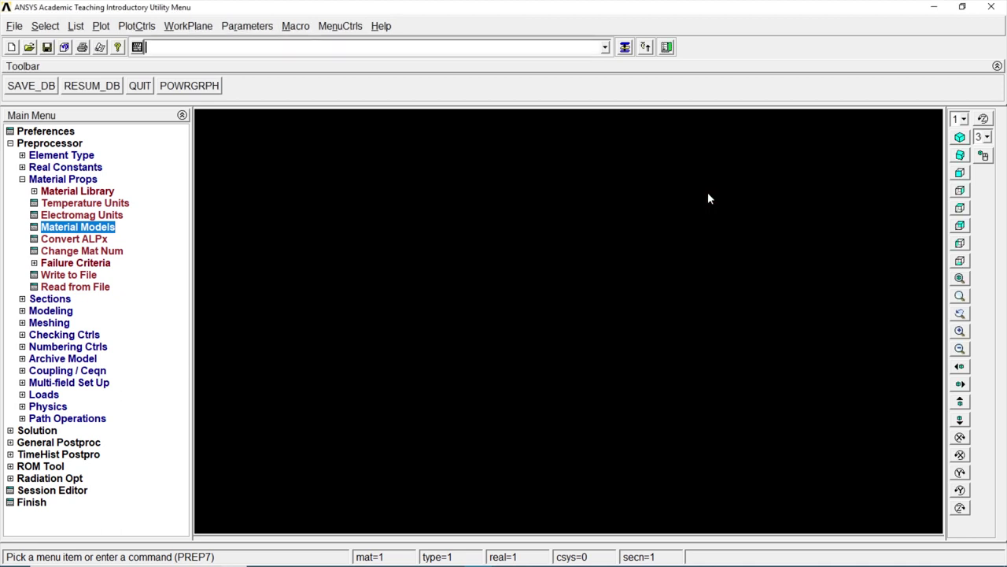
Define beam section 1 as a solid rectangle with B 0.1 and H 0.1.
click(55, 300)
click(56, 218)
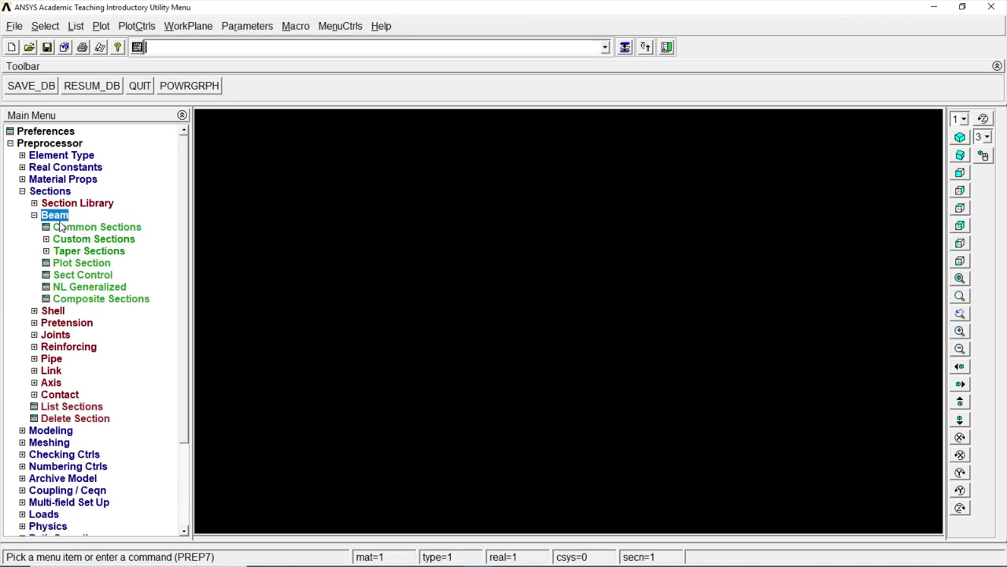
click(68, 228)
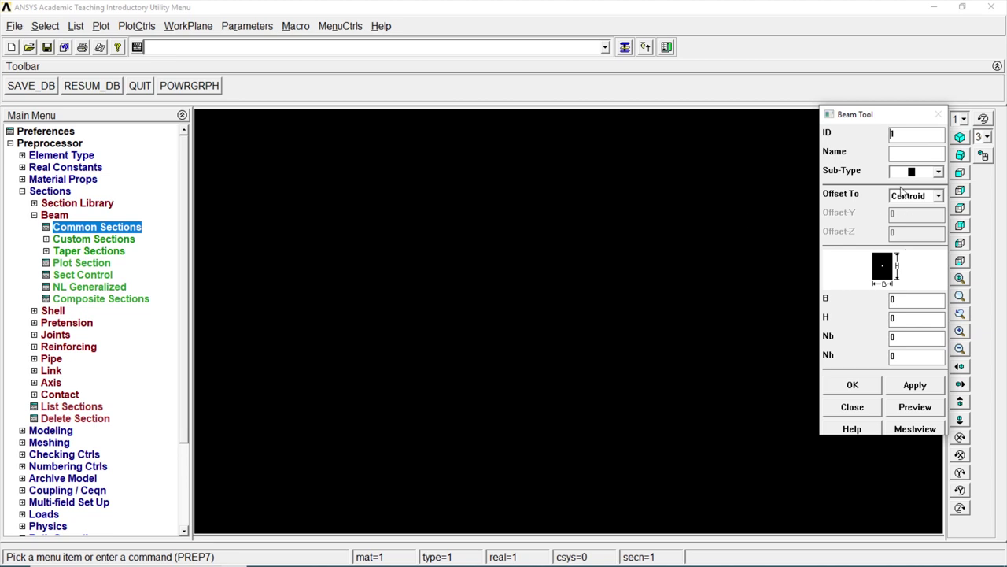
click(939, 172)
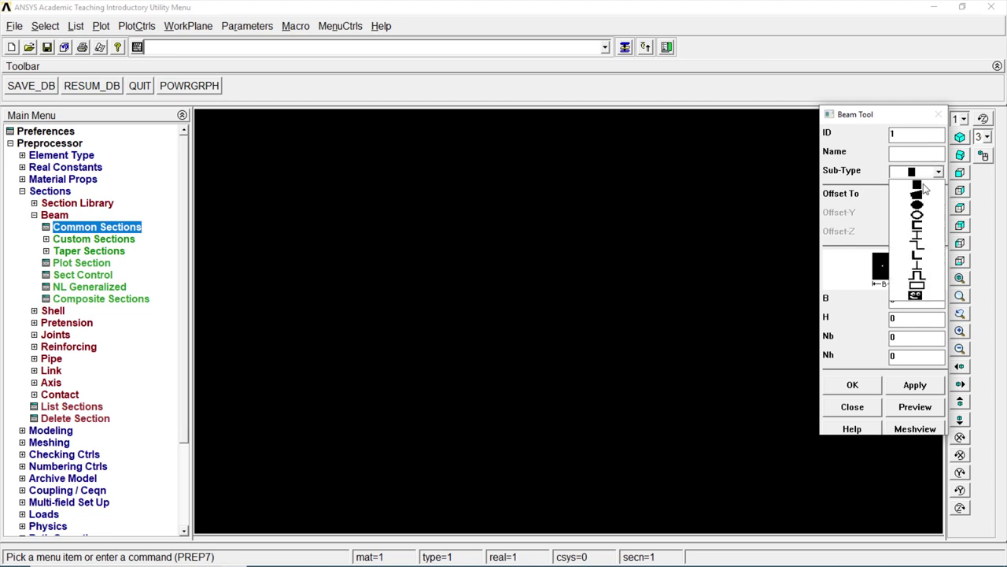
click(925, 190)
click(904, 300)
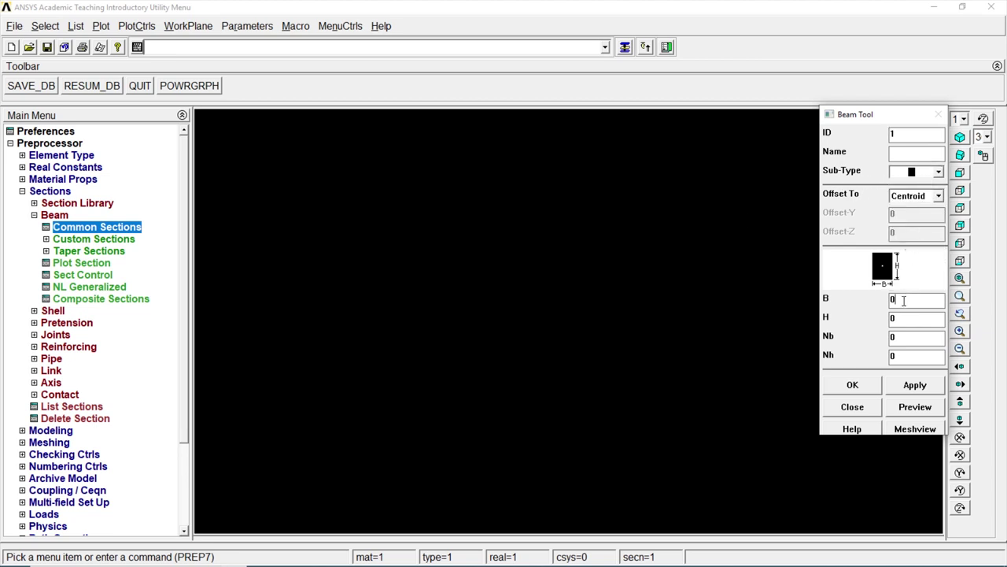
text(.1)
click(893, 319)
text(.1)
click(853, 385)
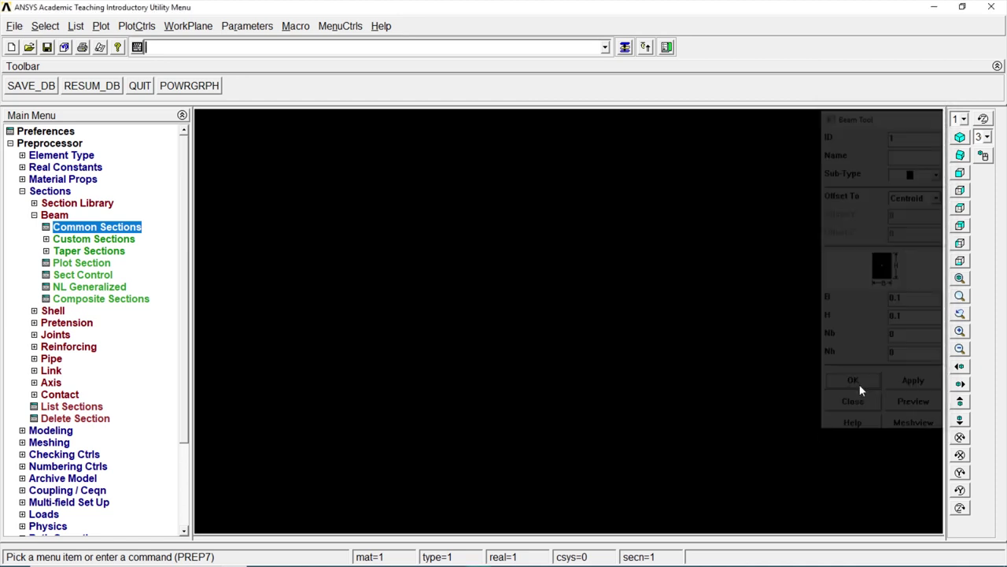
Create keypoint 1 at X = 0 and keypoint 2 farther along the X axis in the active coordinate system.
click(63, 431)
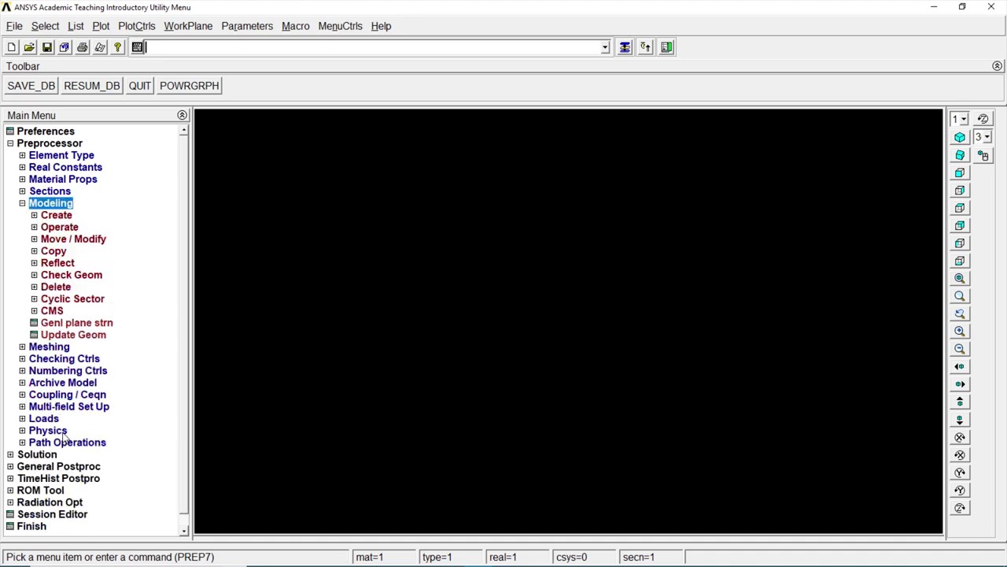
click(60, 216)
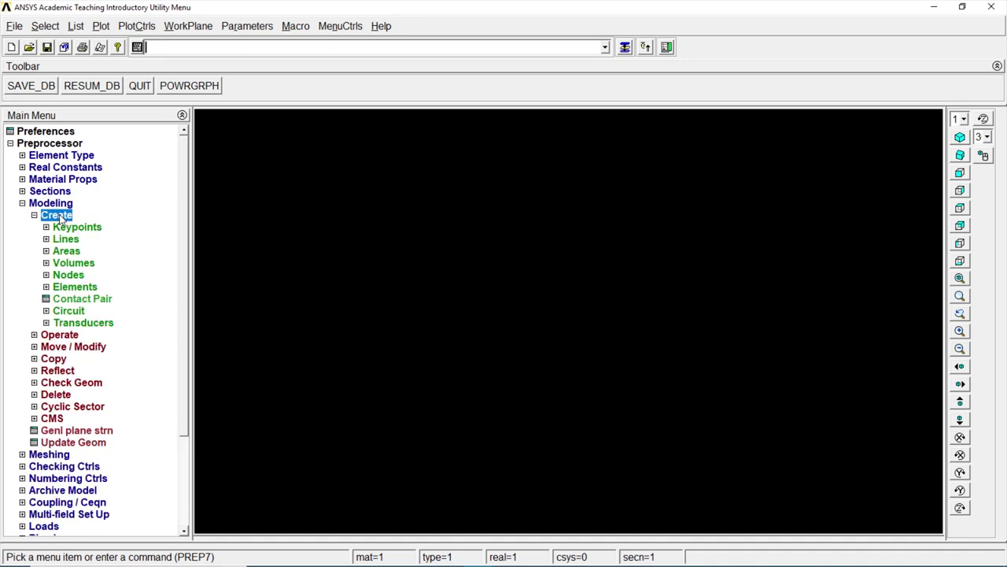
click(73, 227)
click(87, 251)
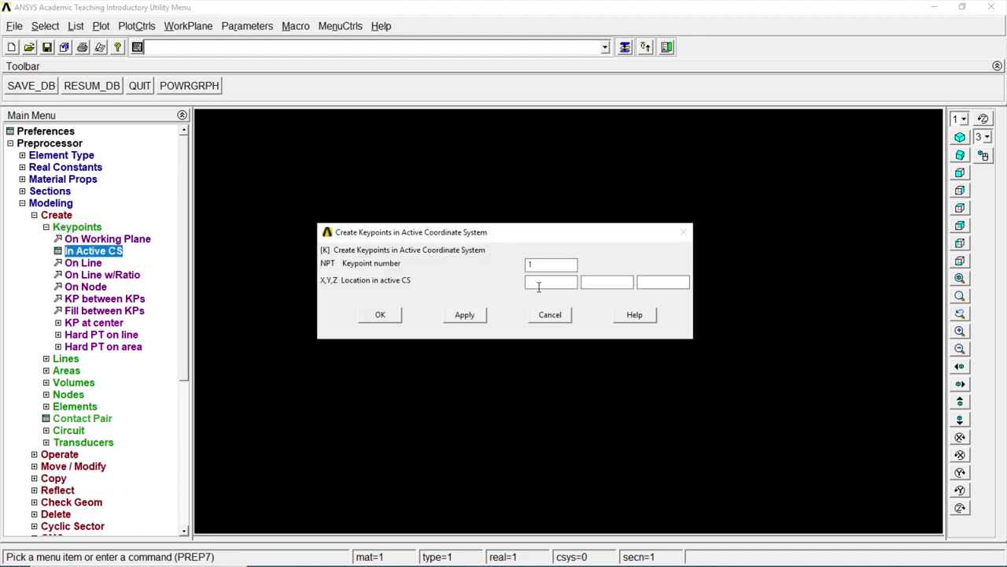
click(465, 315)
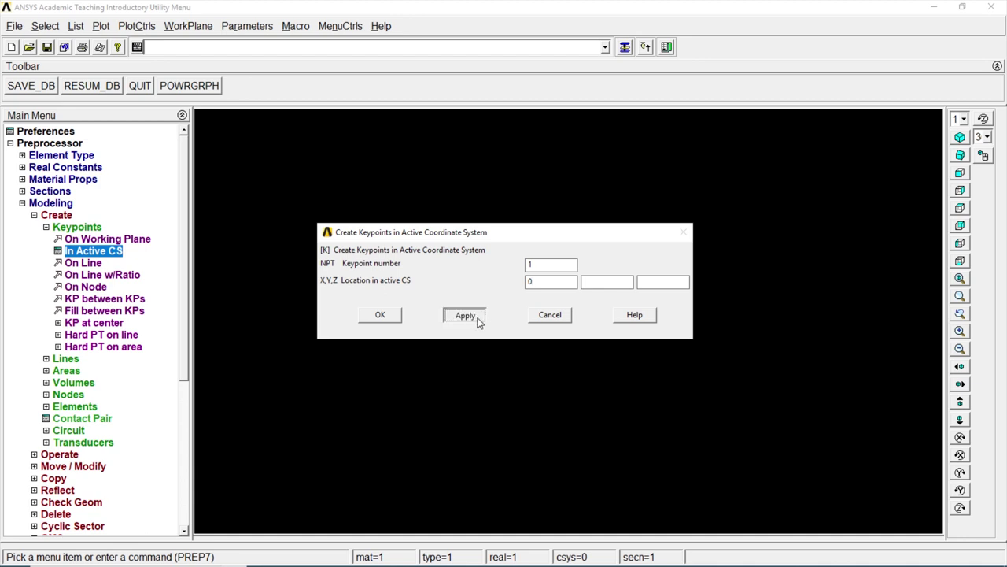
key(BackSpace)
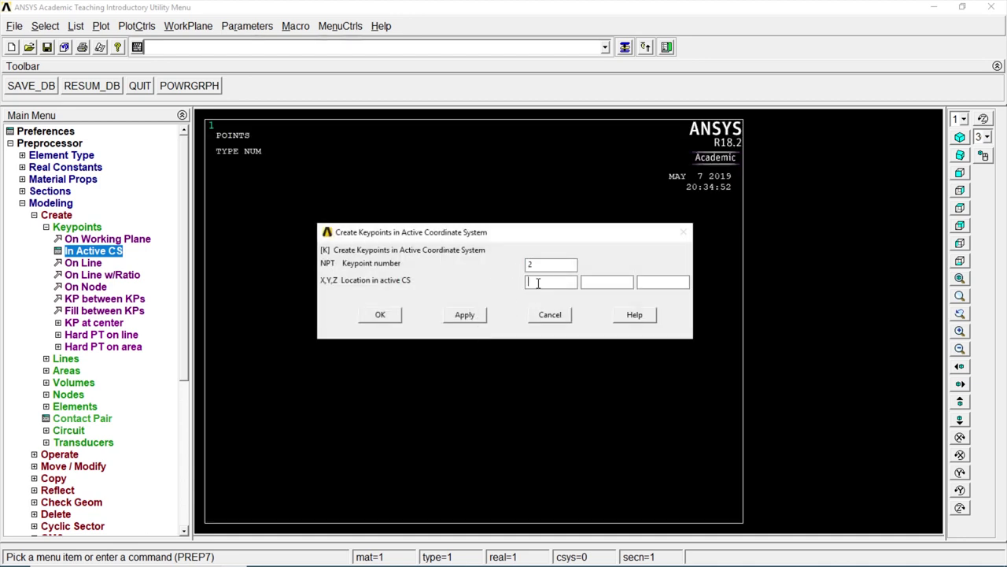
click(382, 314)
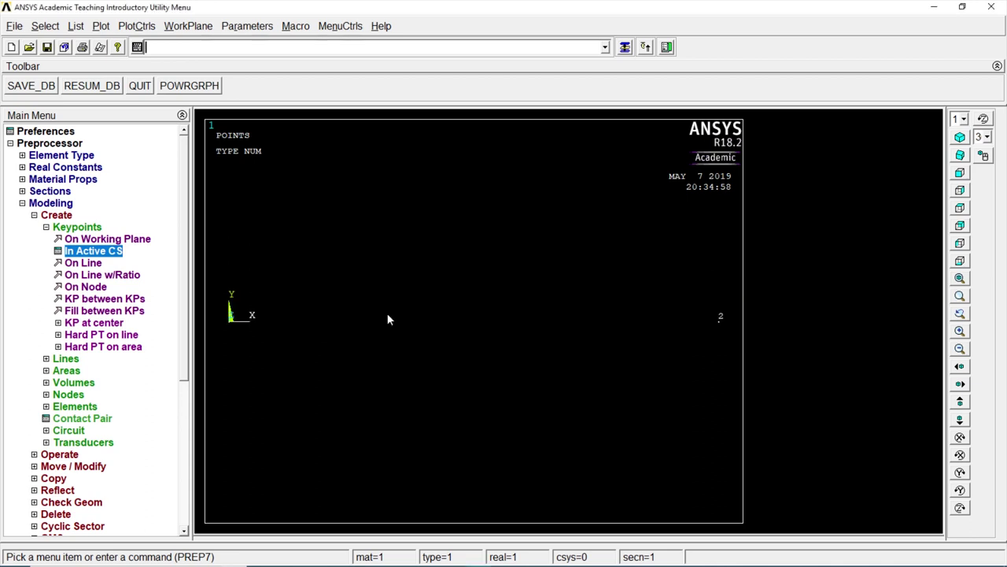
Create a straight line from keypoint 1 to keypoint 2.
click(73, 359)
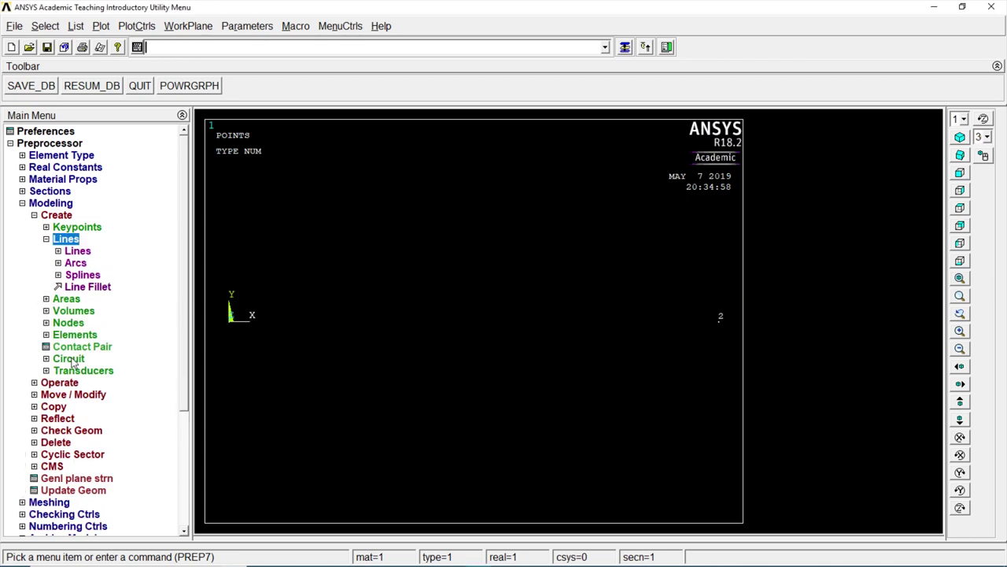
click(79, 251)
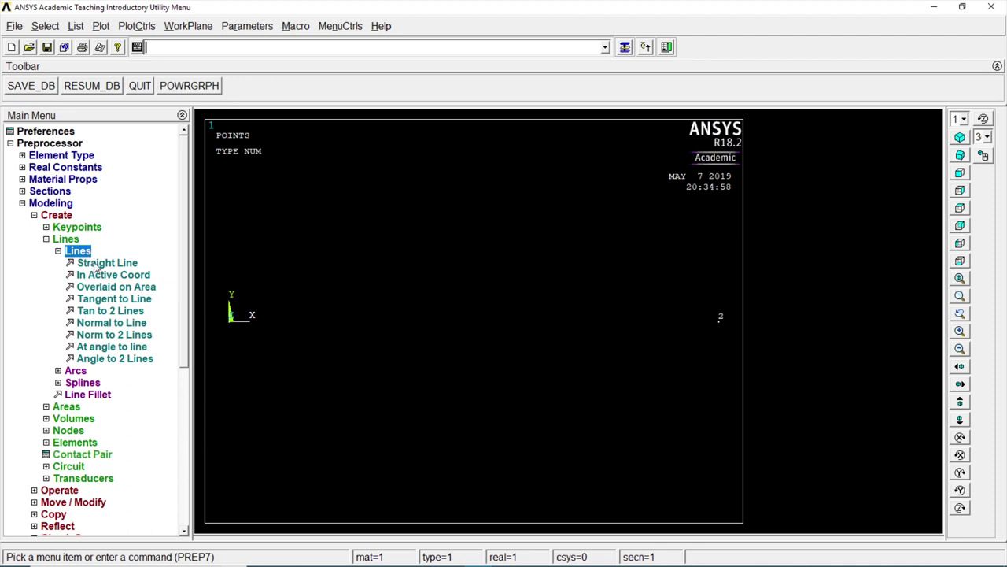
click(95, 265)
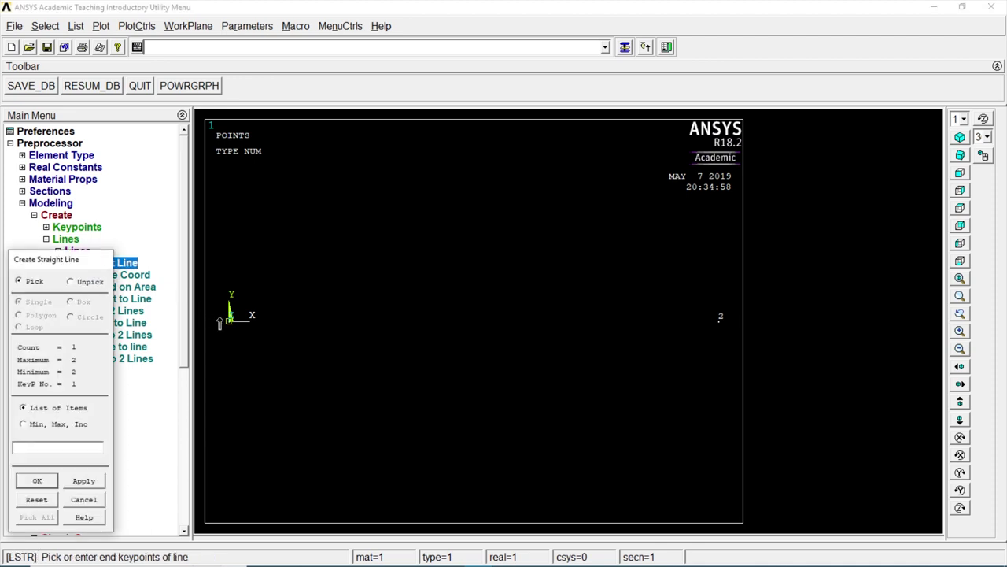
click(721, 318)
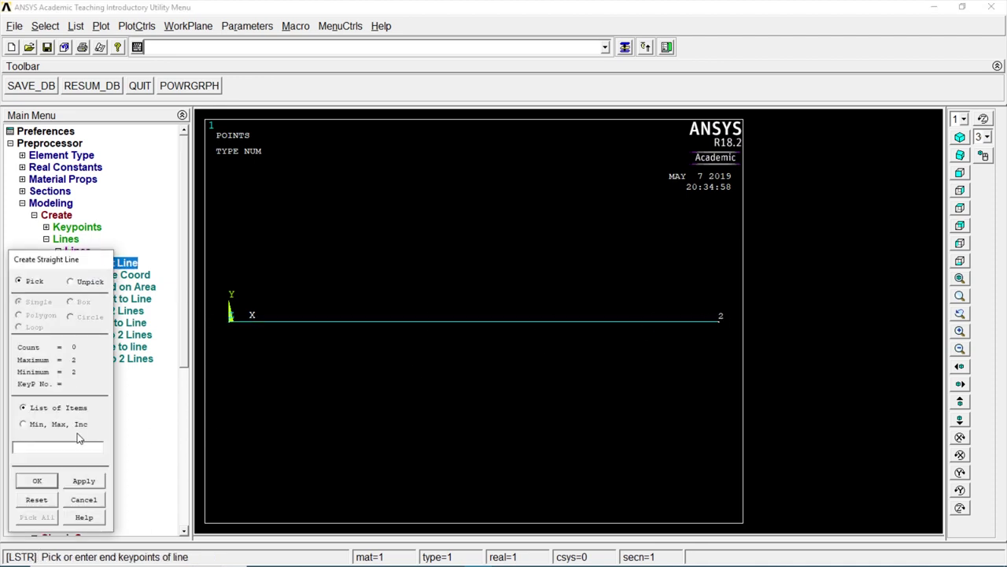
click(37, 478)
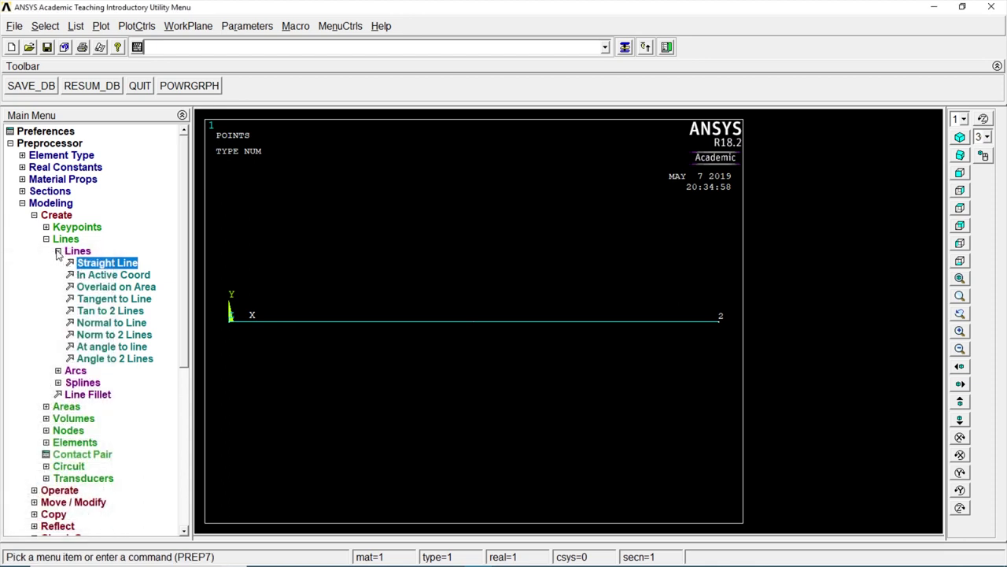
click(58, 251)
click(35, 216)
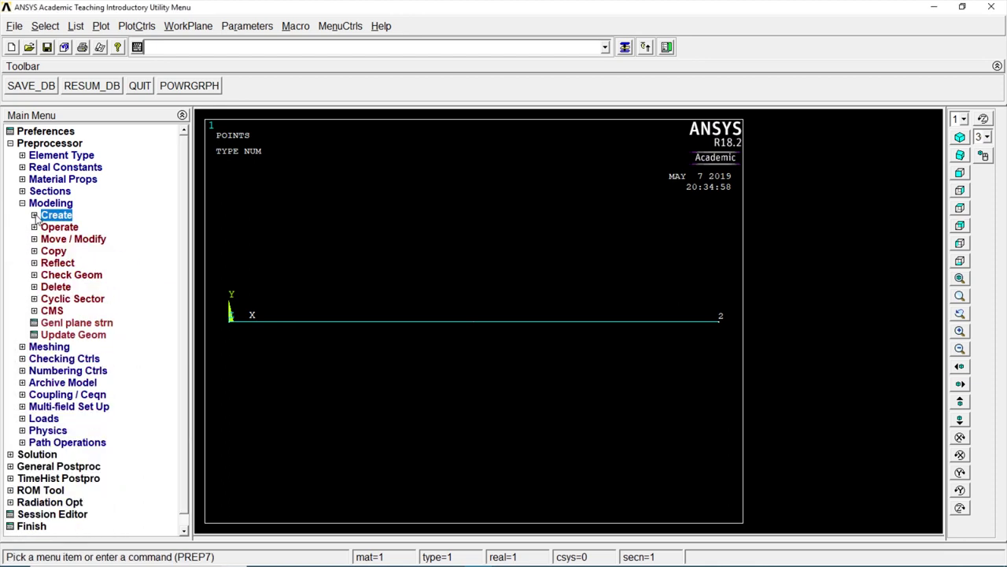
click(22, 204)
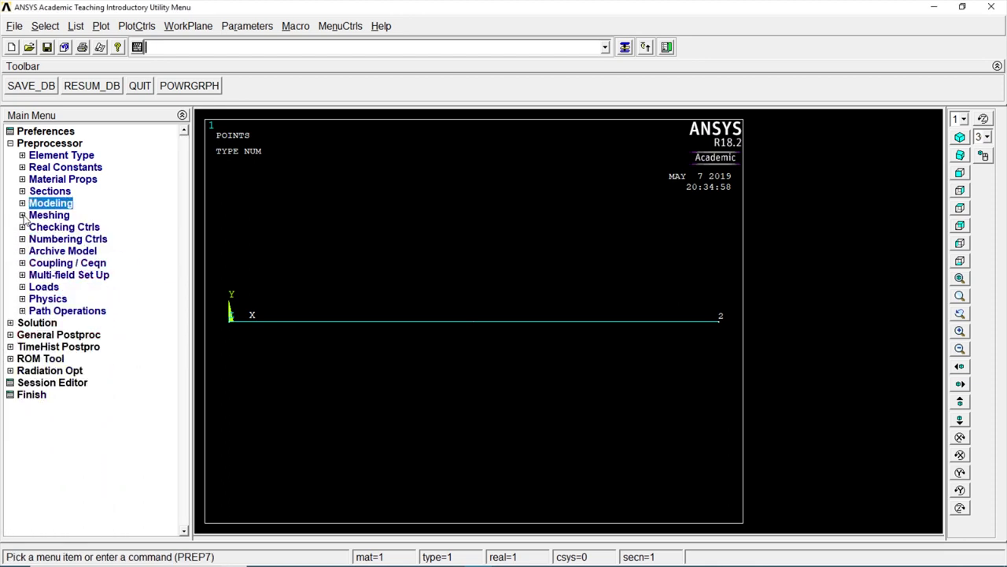
Set the manual mesh size of the beam line to 100 element divisions.
click(22, 216)
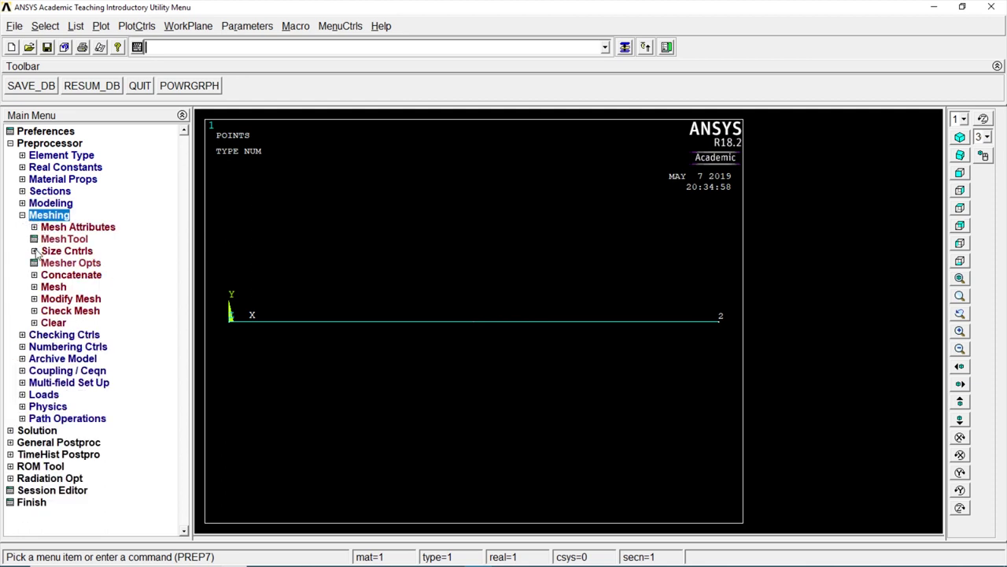
click(34, 250)
click(45, 275)
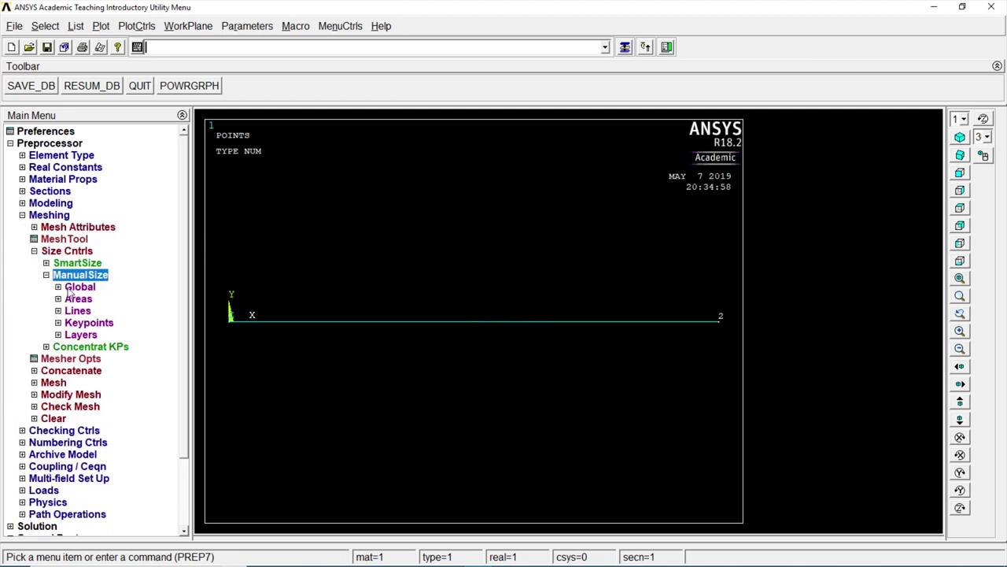
click(58, 311)
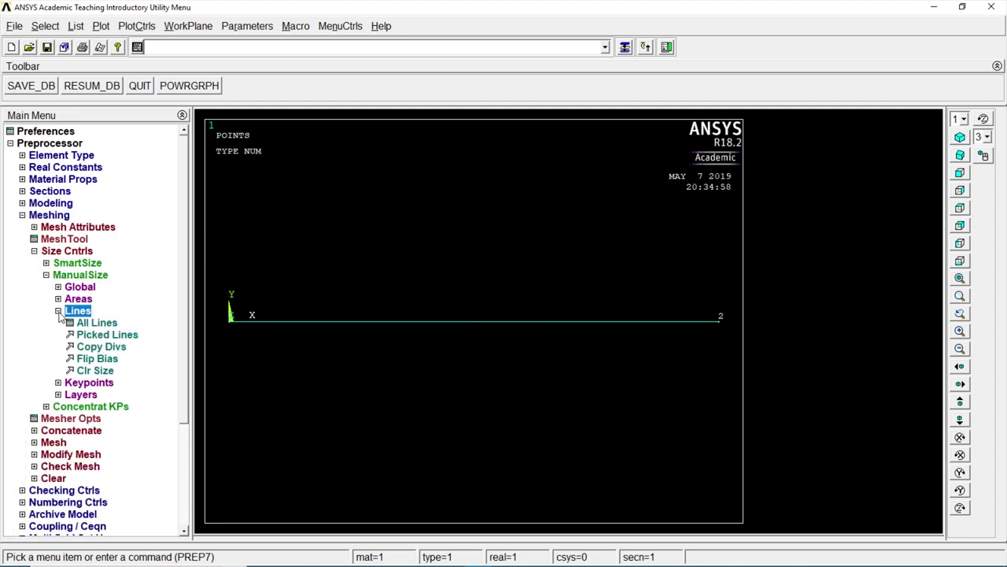
click(101, 335)
click(309, 324)
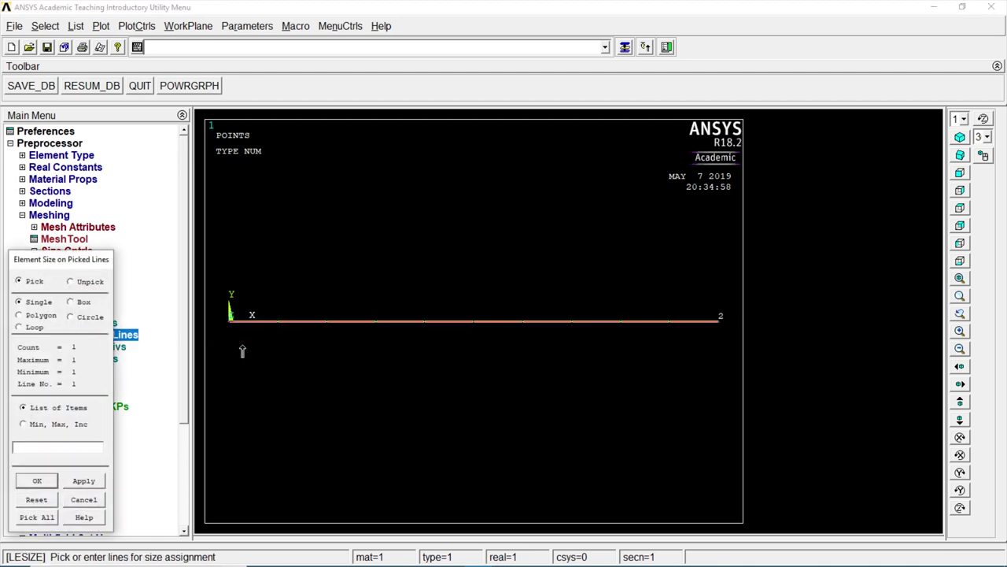
click(45, 481)
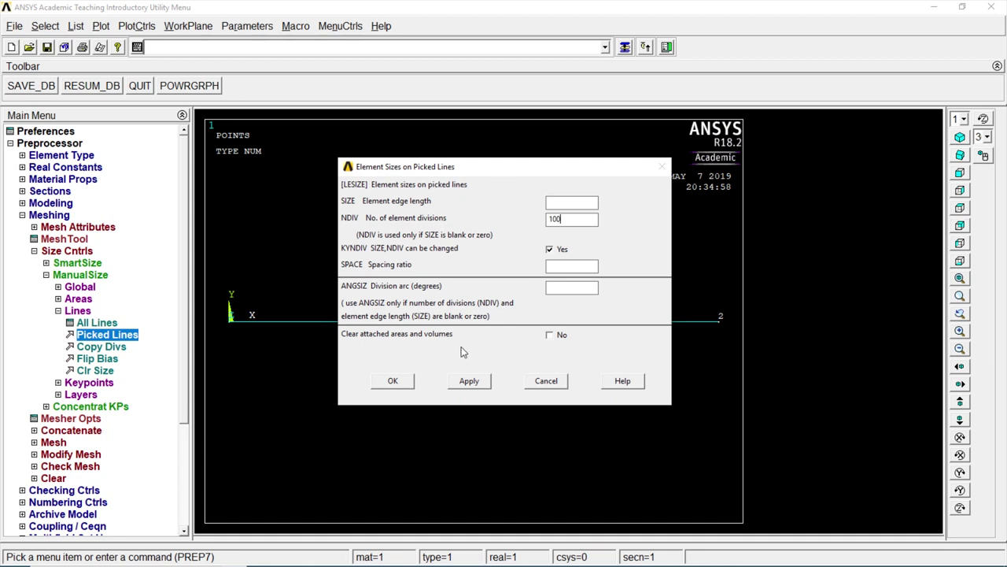
click(394, 380)
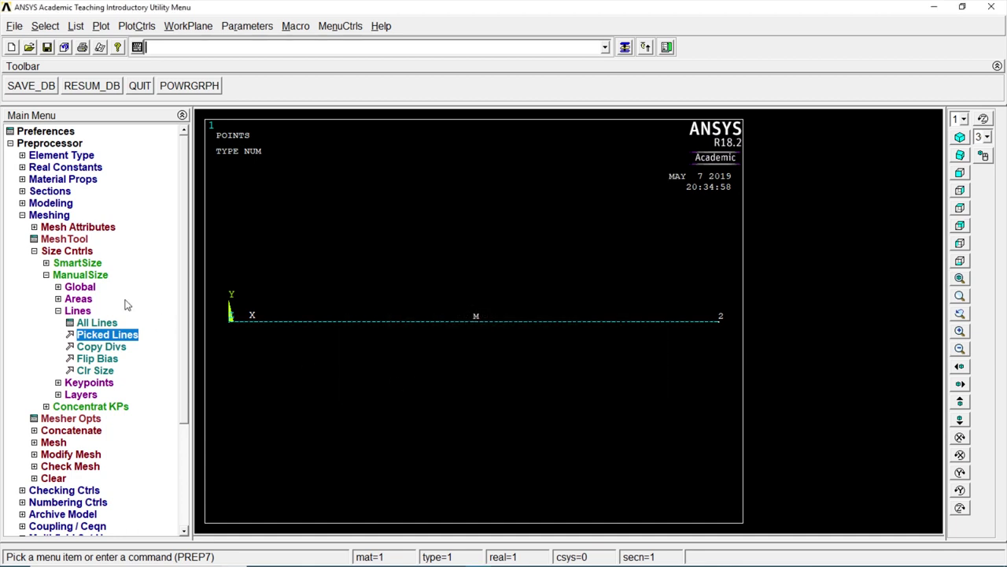
Mesh the beam line between keypoints 1 and 2 using the MeshTool.
click(34, 251)
click(50, 240)
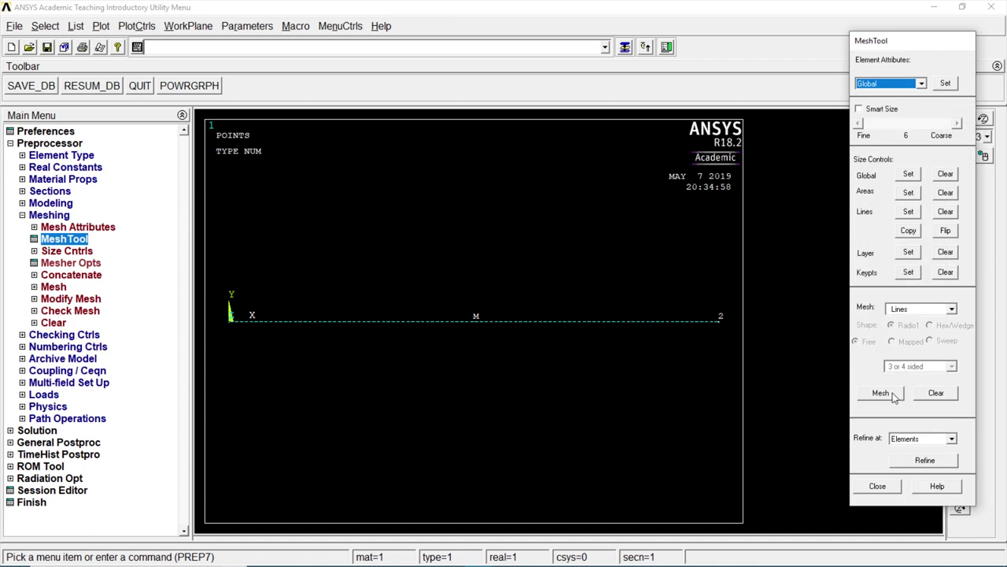
click(894, 396)
click(315, 338)
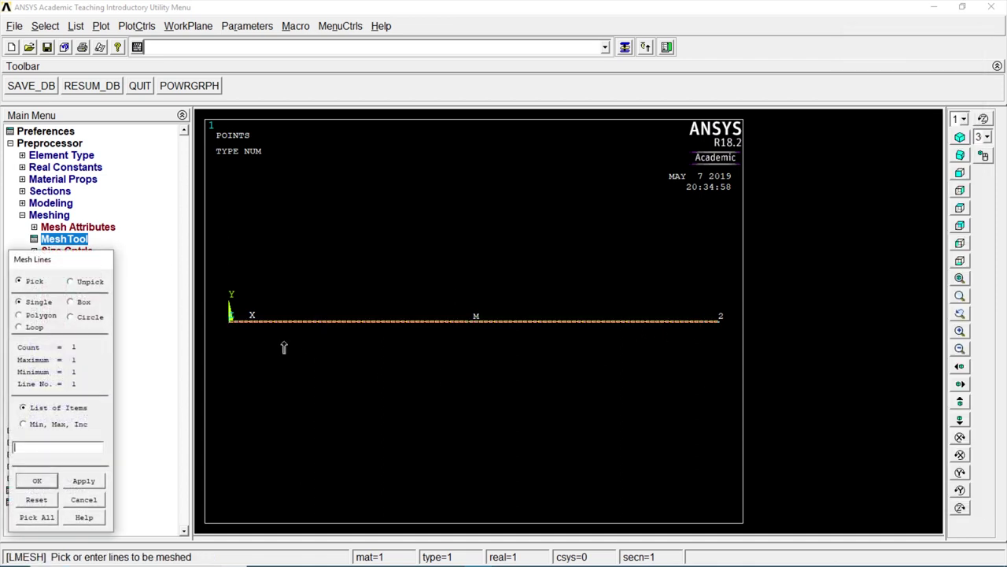
click(53, 479)
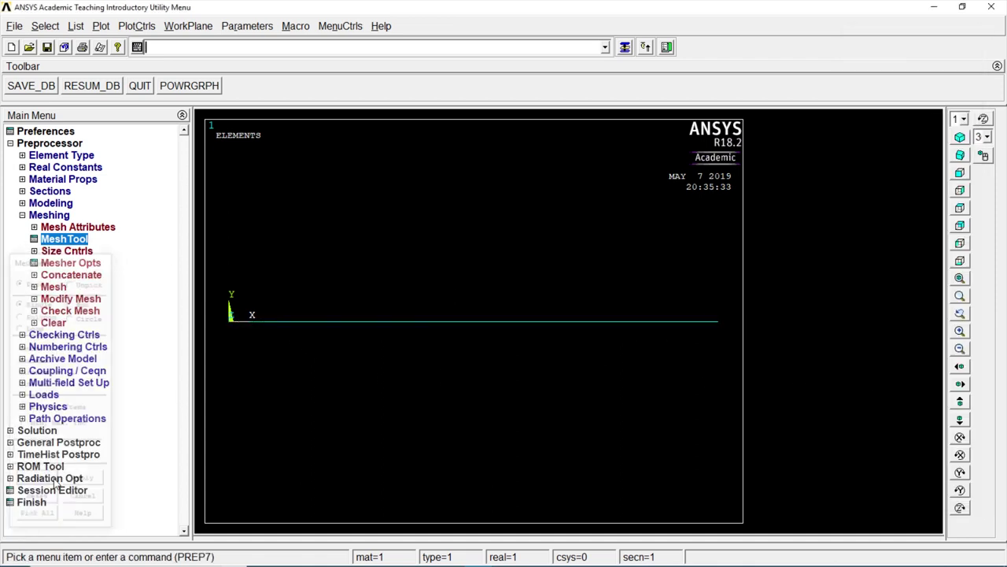
click(49, 215)
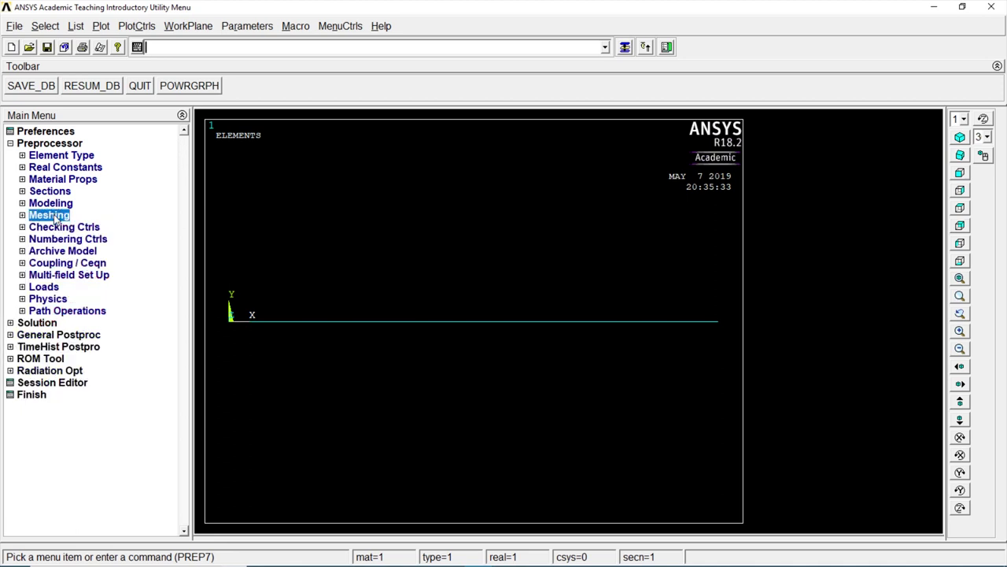
Start a new analysis for the solution with the analysis type set to Modal.
click(37, 322)
click(80, 167)
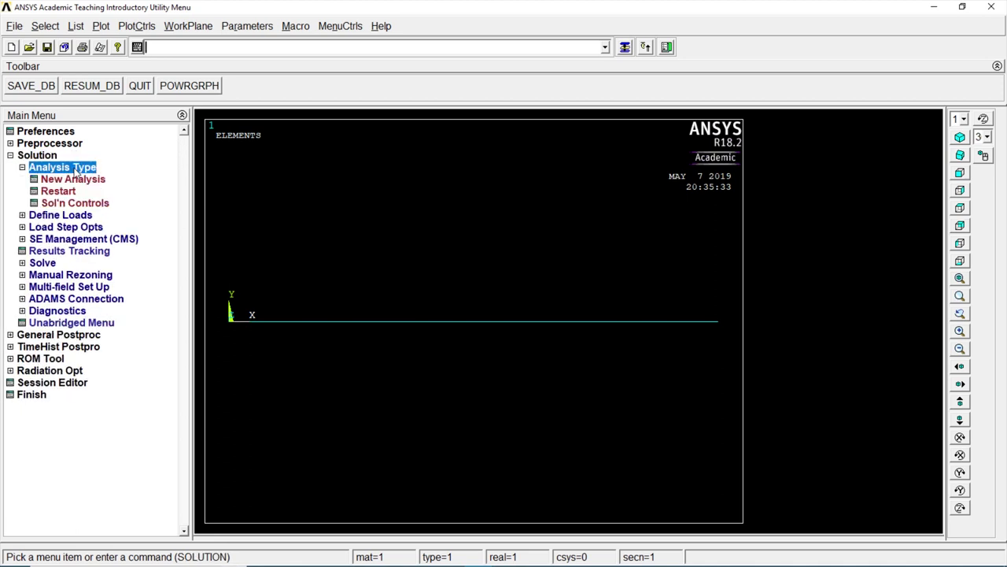
click(79, 180)
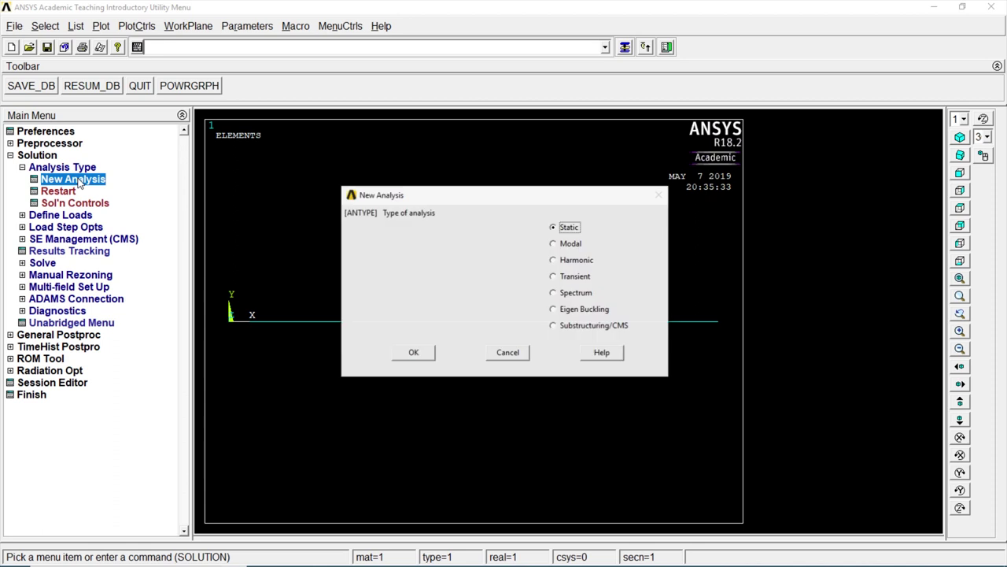
click(555, 245)
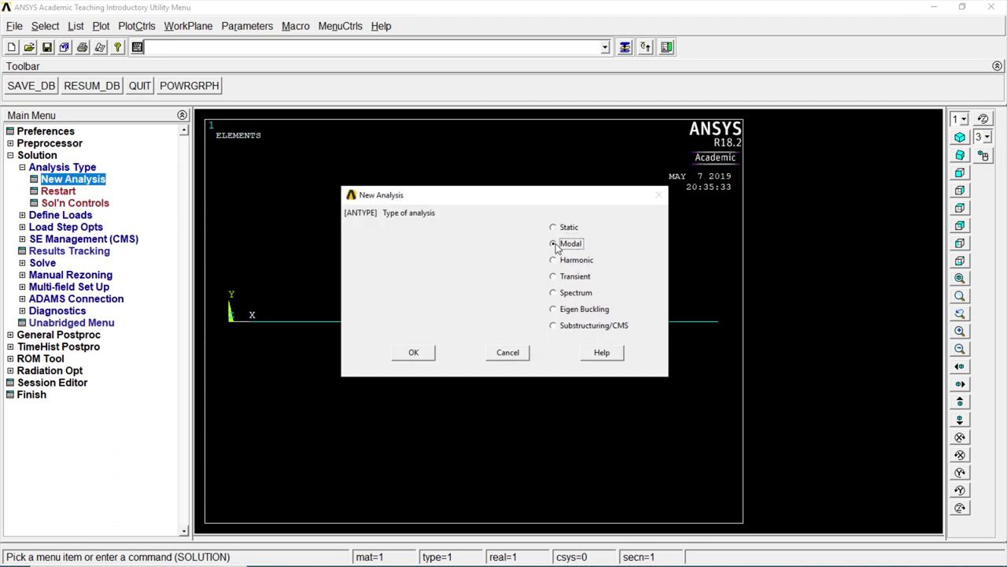
click(414, 353)
Configure the Block Lanczos modal analysis to extract and expand 6 modes, with frequencies from 0 to 1000.
click(93, 204)
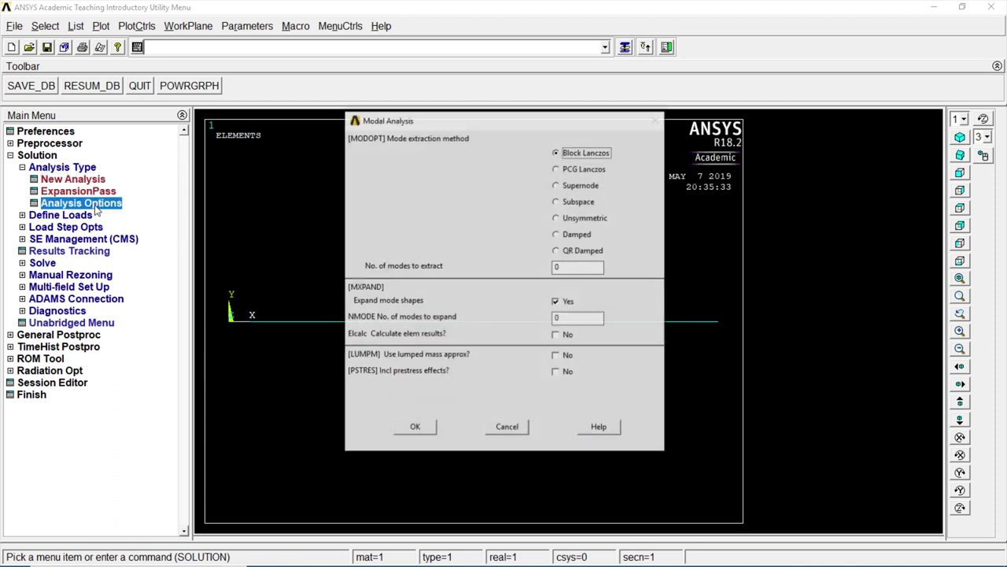
double_click(573, 268)
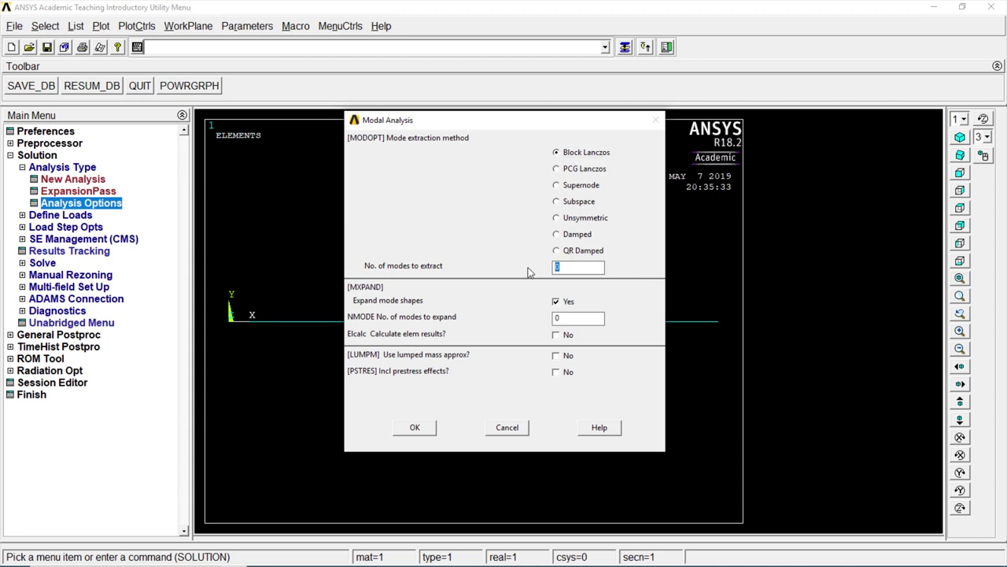
double_click(571, 317)
text(6)
click(424, 428)
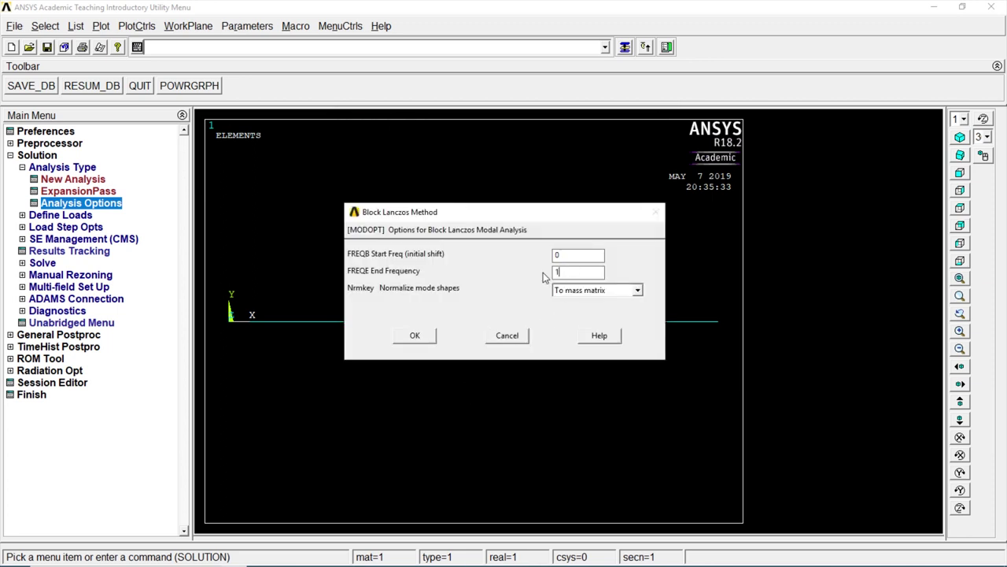
click(426, 338)
Apply a structural displacement constraint of All DOF to the keypoint at the beam's origin end.
click(63, 215)
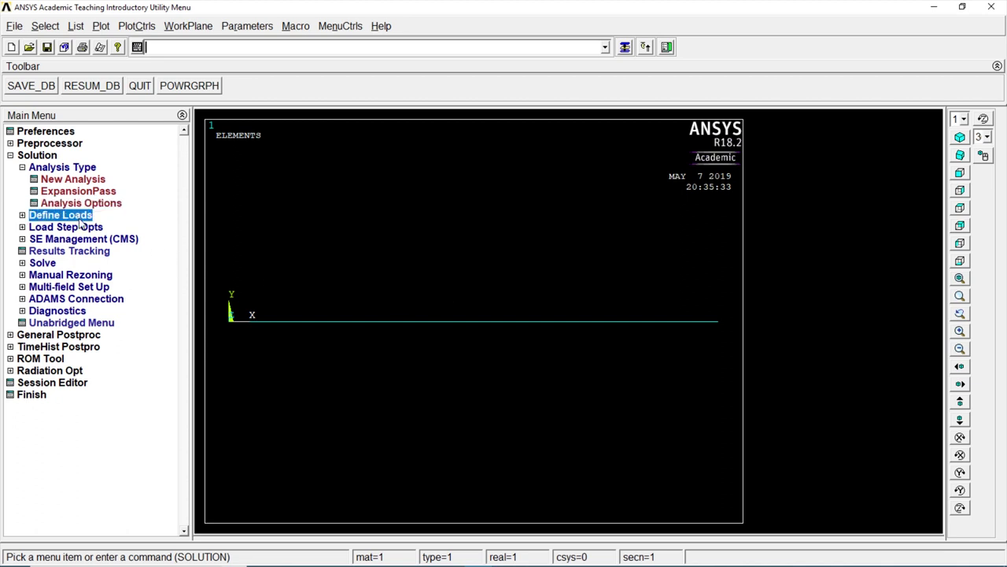
click(58, 206)
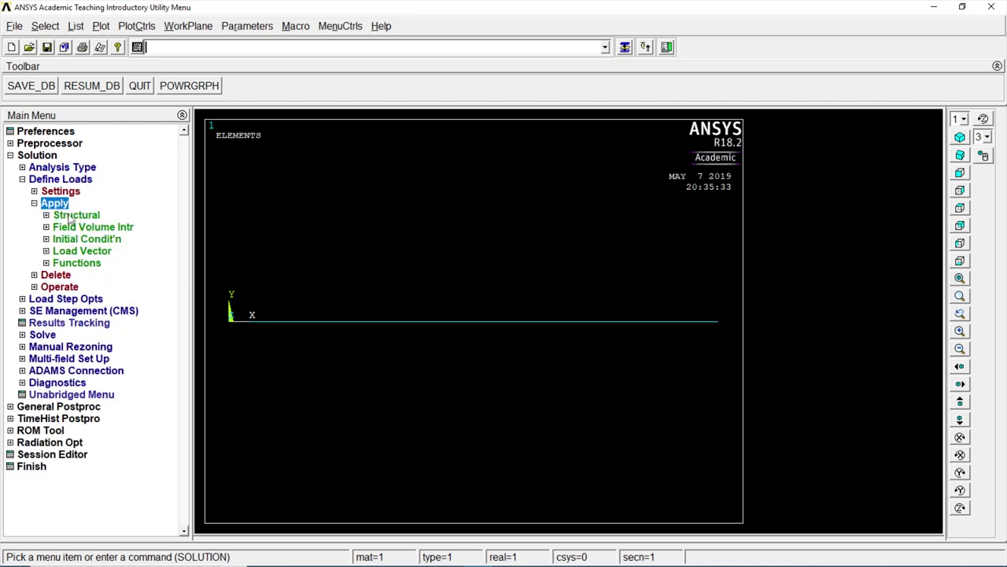
click(72, 216)
click(83, 227)
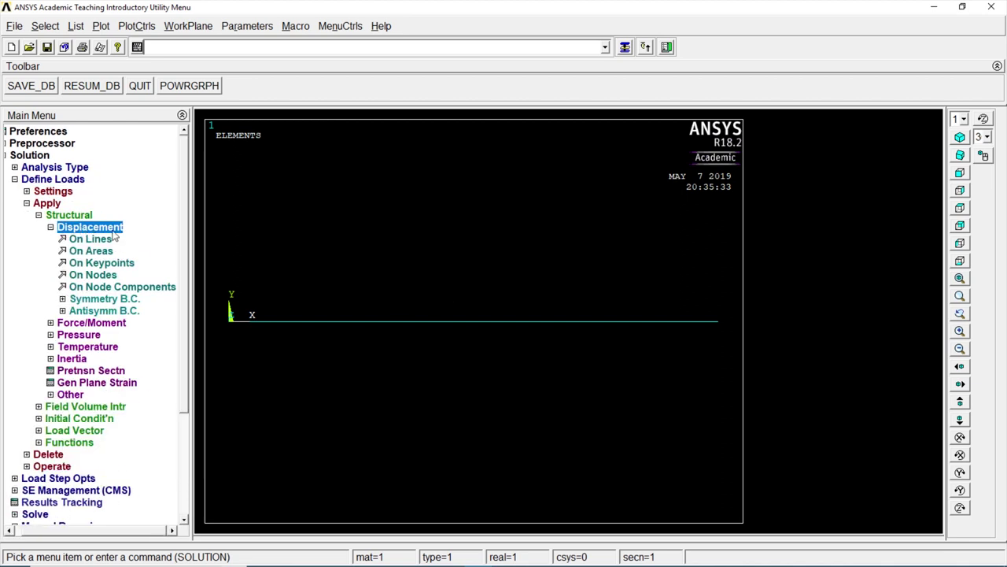
click(108, 264)
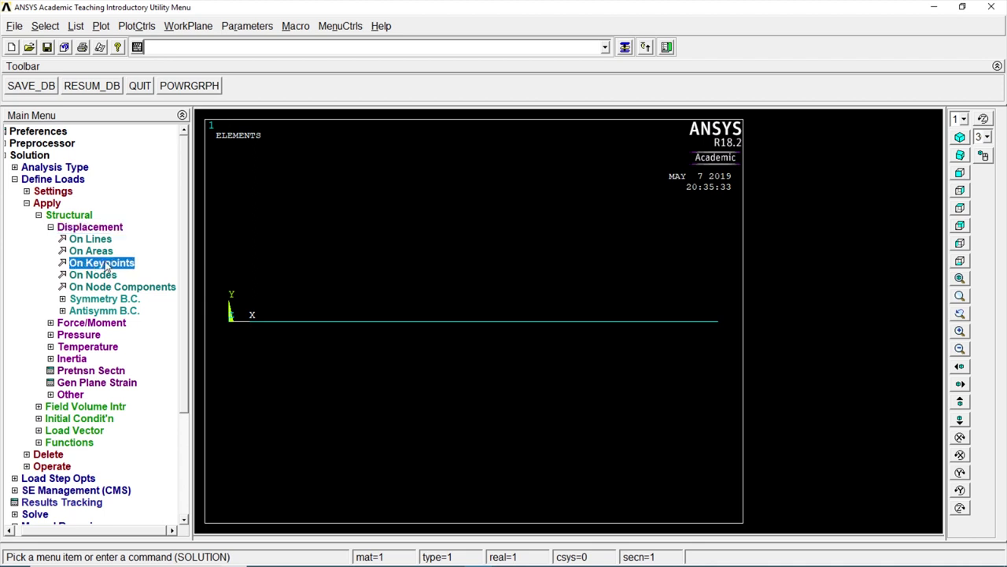
click(229, 318)
click(37, 481)
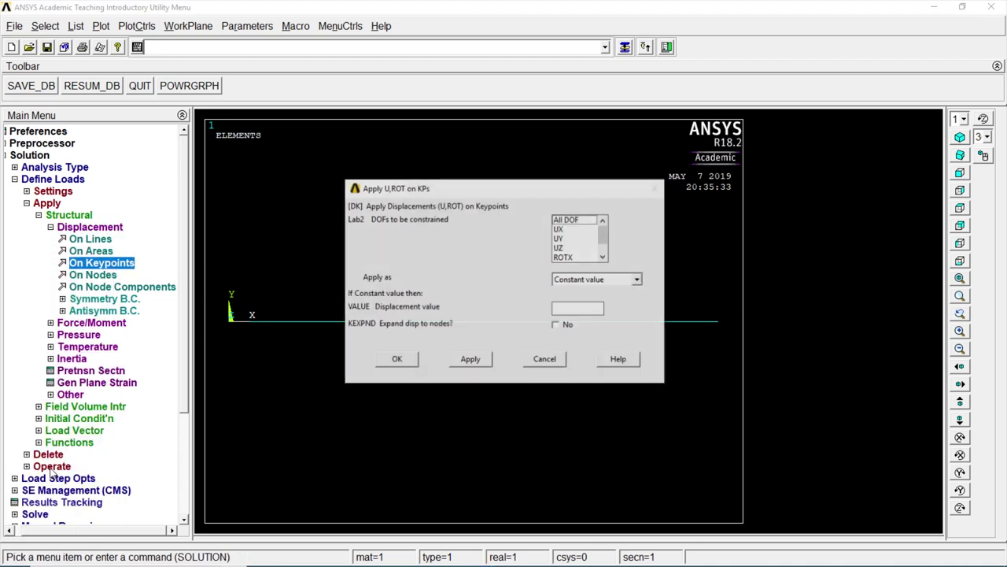
click(586, 224)
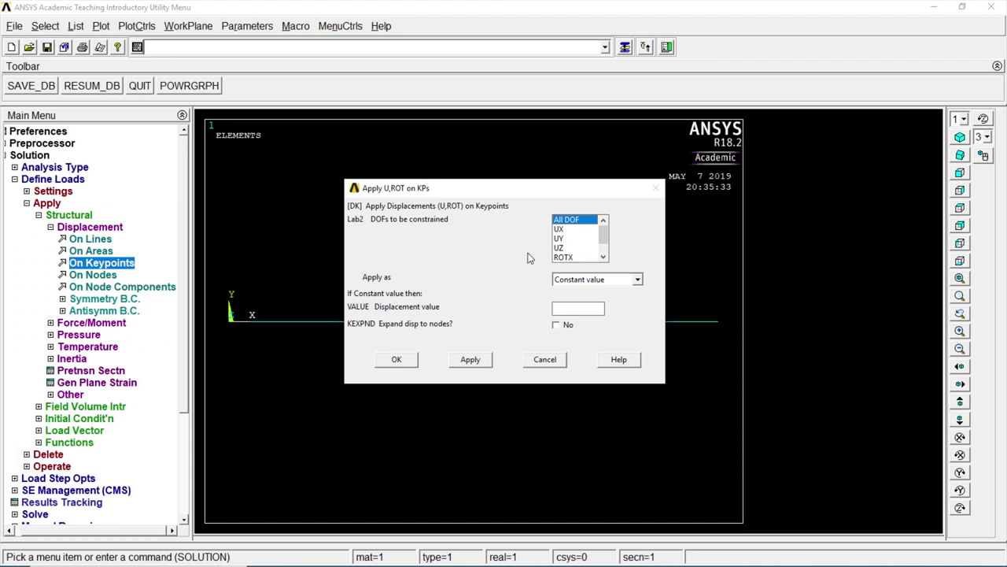
click(399, 359)
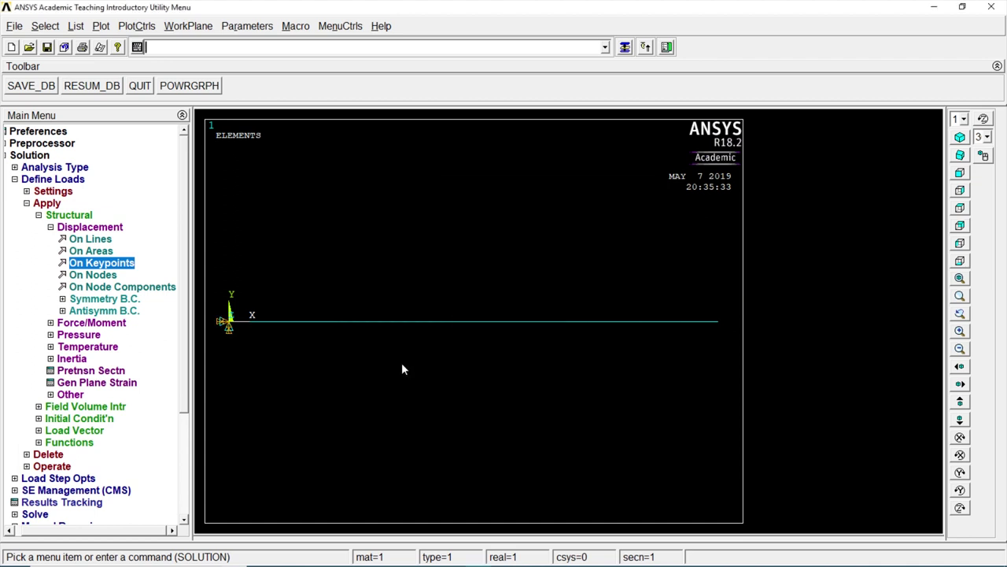
click(28, 205)
click(23, 179)
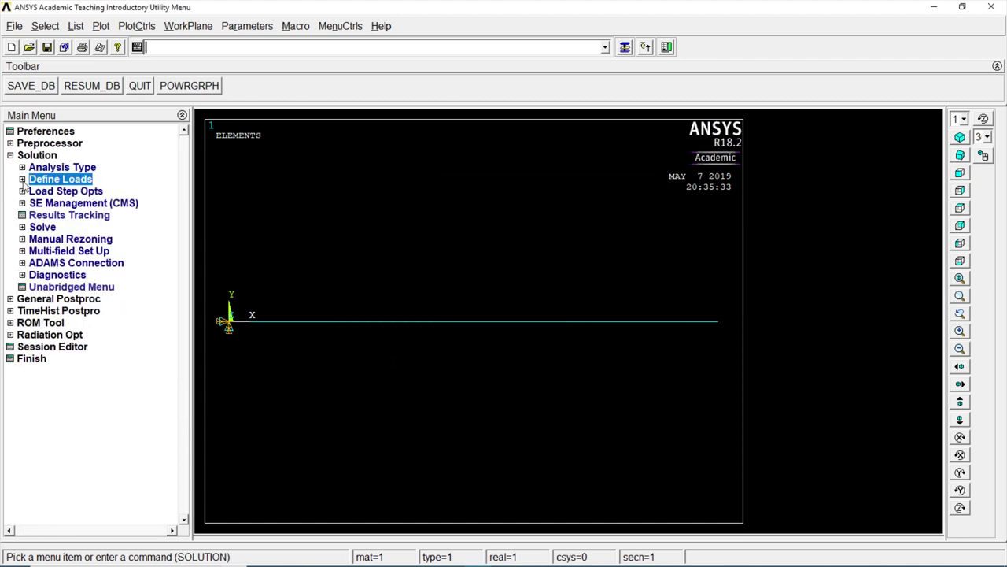
Solve the current load step and dismiss the solution note and status listing.
click(24, 227)
click(60, 240)
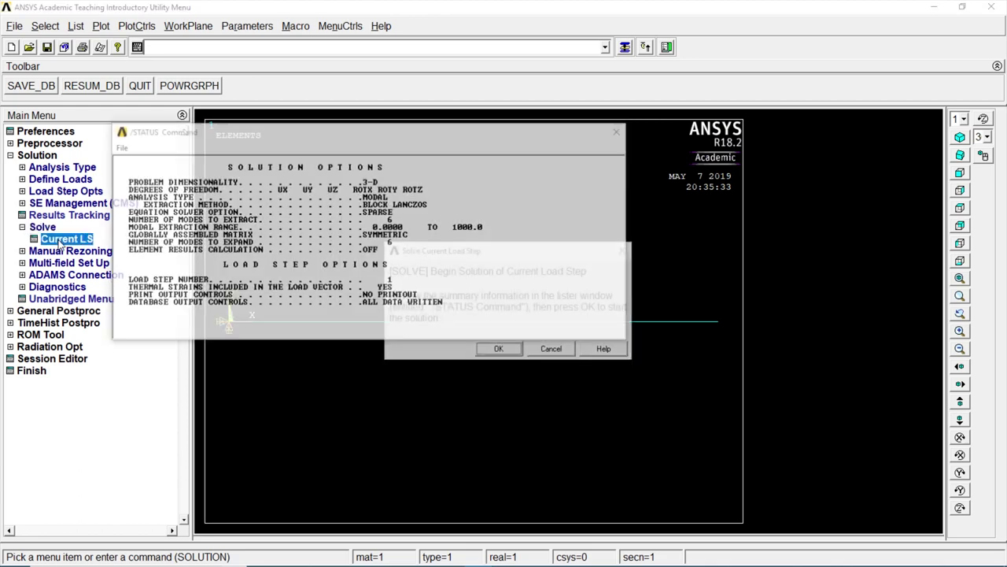
click(508, 350)
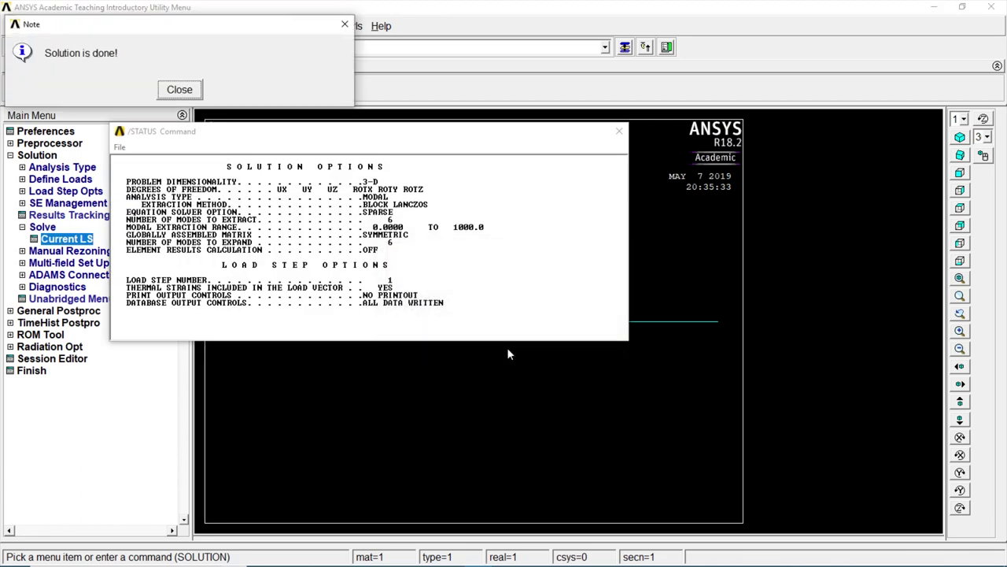
click(197, 88)
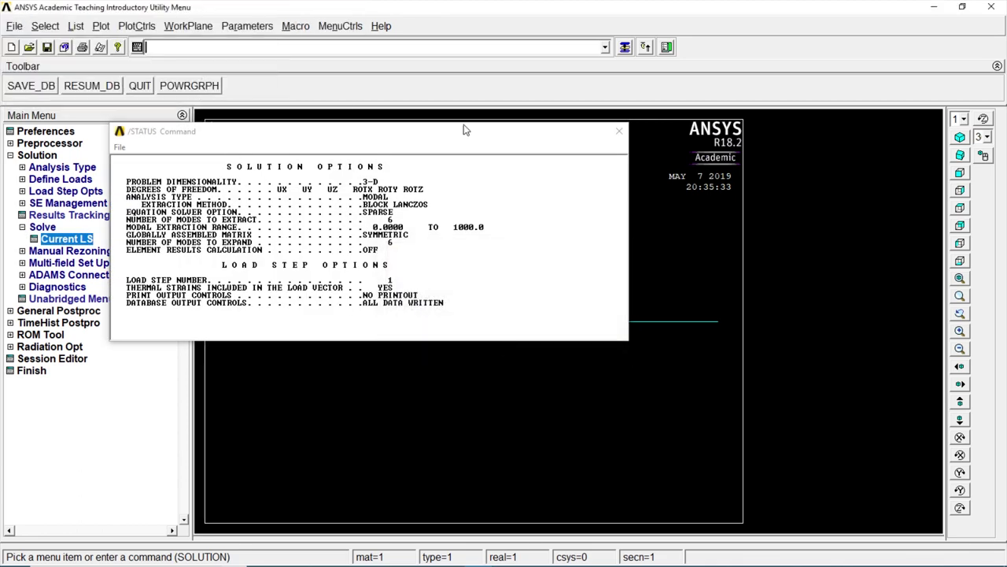
click(619, 132)
click(40, 155)
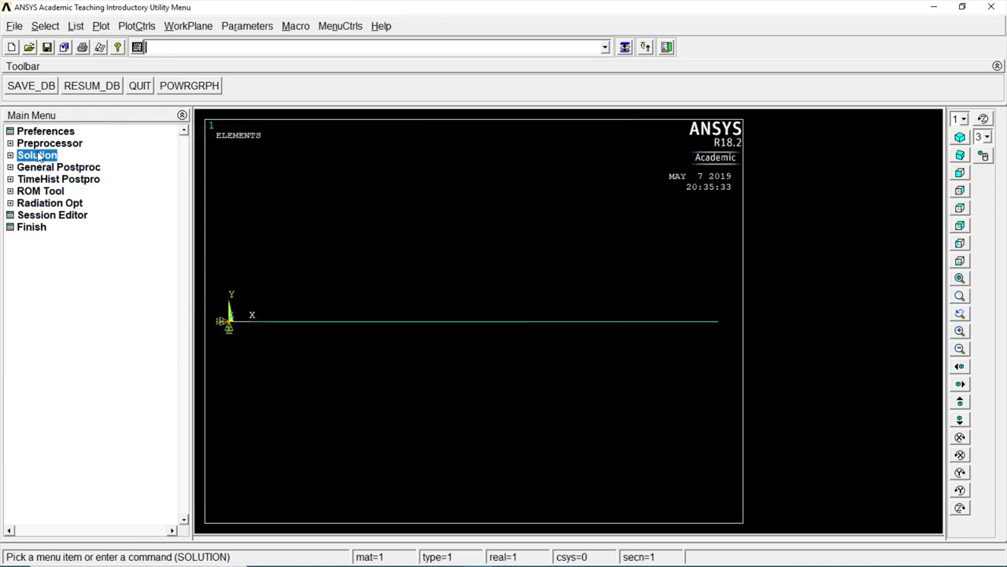
Examine the general postprocessor's results summary for the frequency of each mode.
click(45, 169)
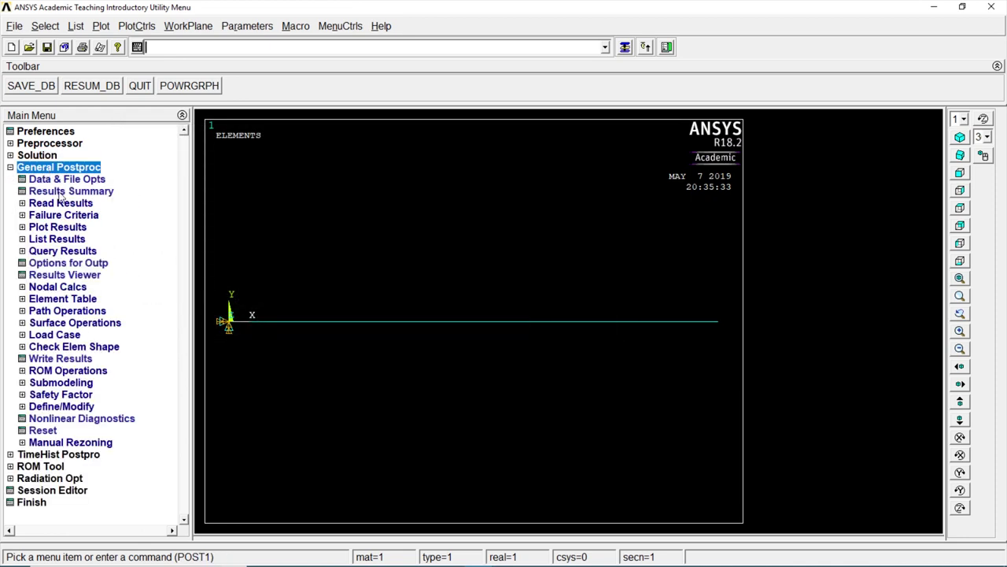
click(63, 191)
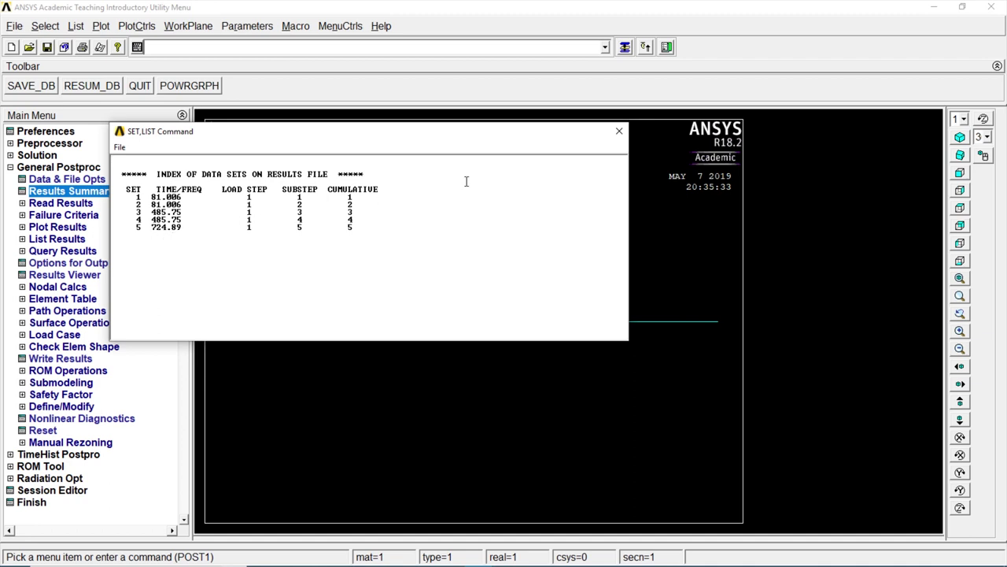
click(618, 131)
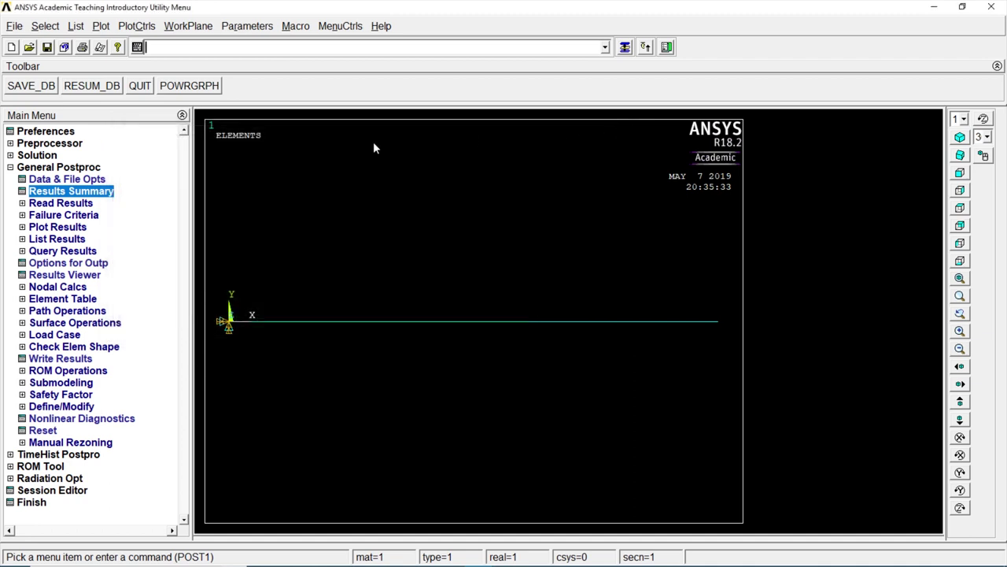
Read the first result set and plot the beam's deformed shape together with the undeformed shape.
click(87, 203)
click(64, 216)
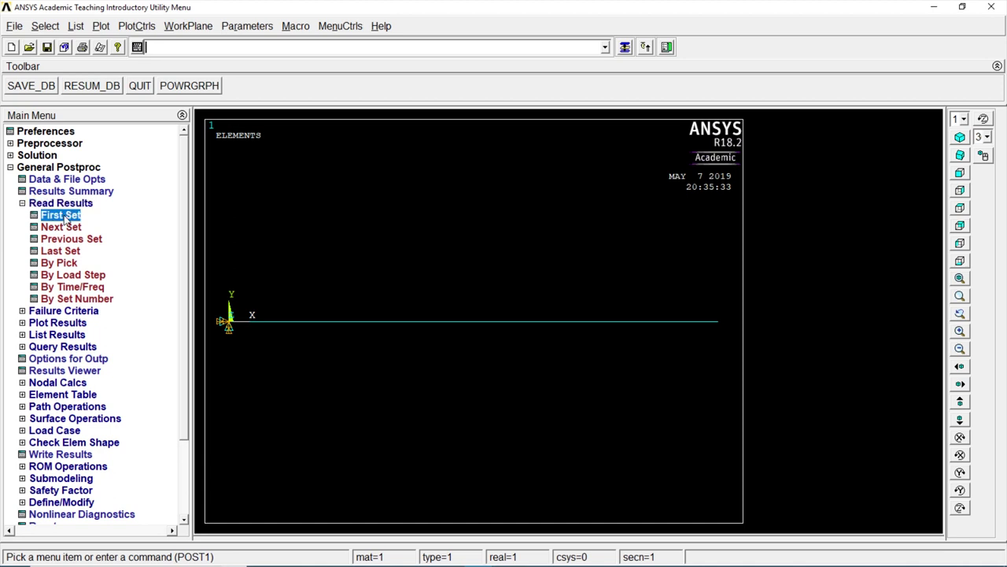
click(58, 323)
click(86, 240)
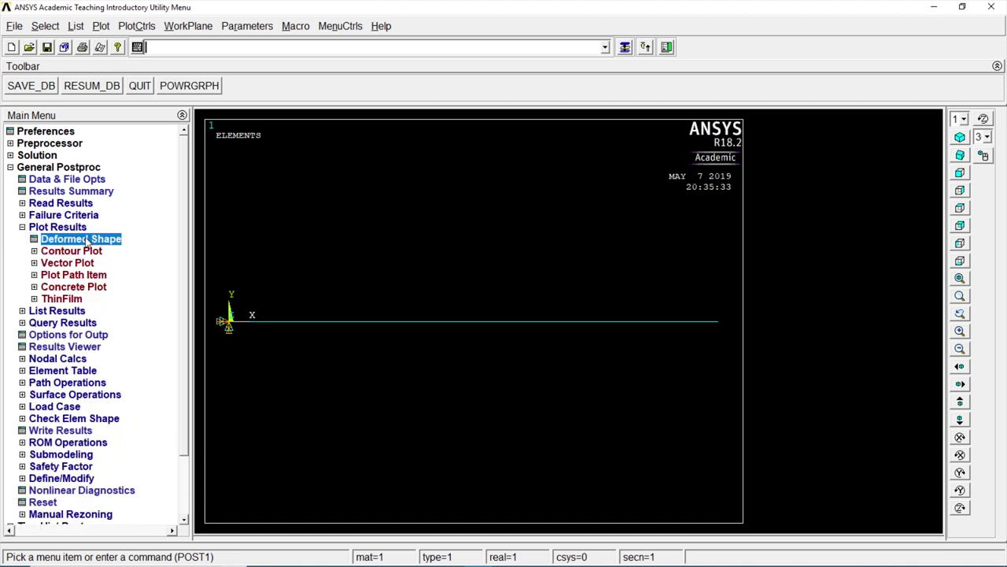
click(564, 278)
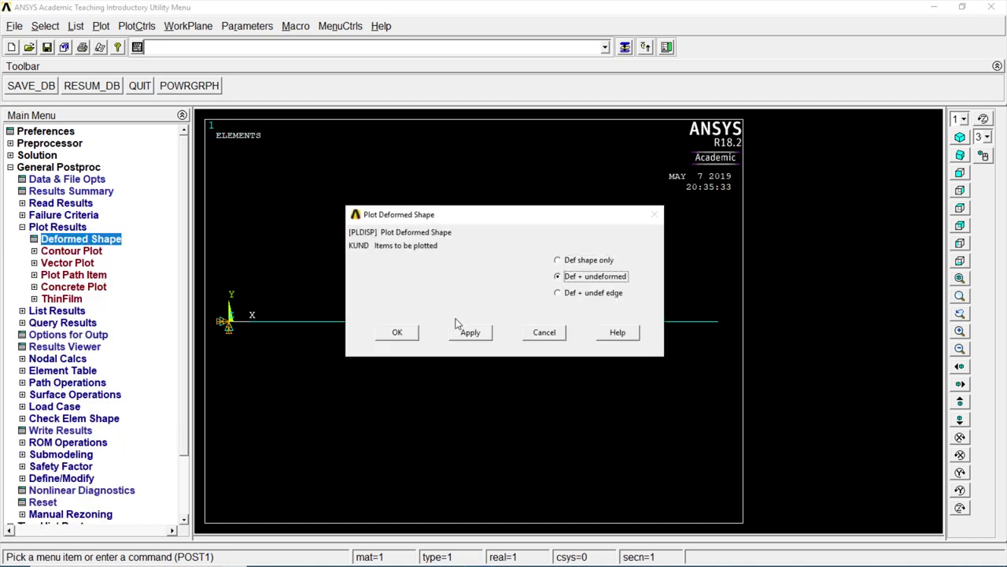
click(402, 331)
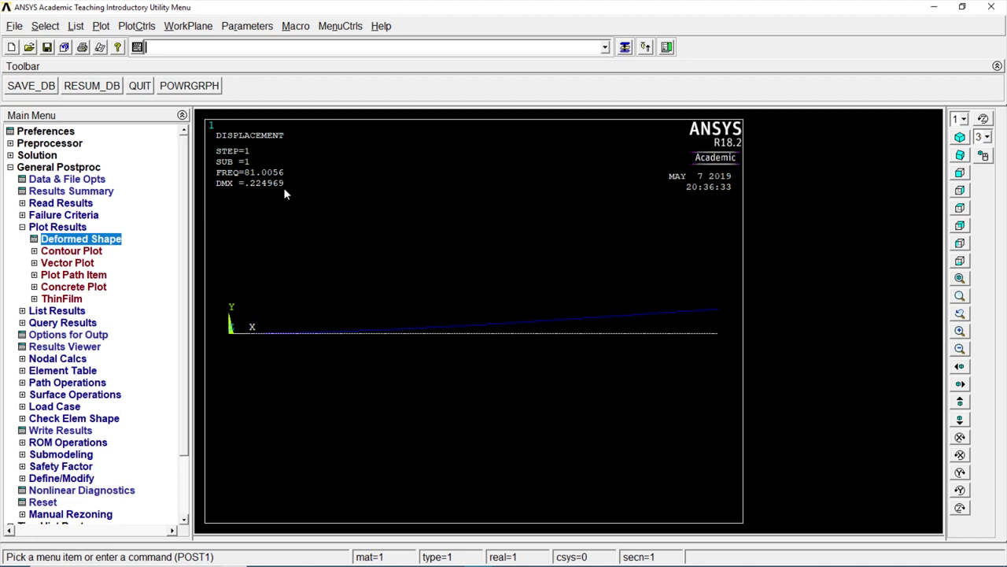
Read the second result set and plot its deformed shape over the undeformed beam.
click(69, 203)
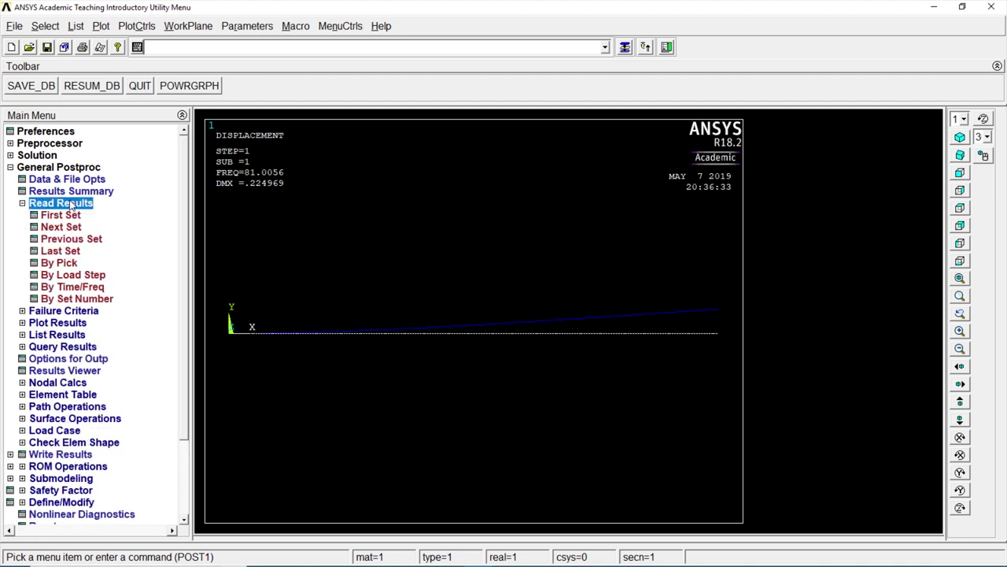
click(71, 227)
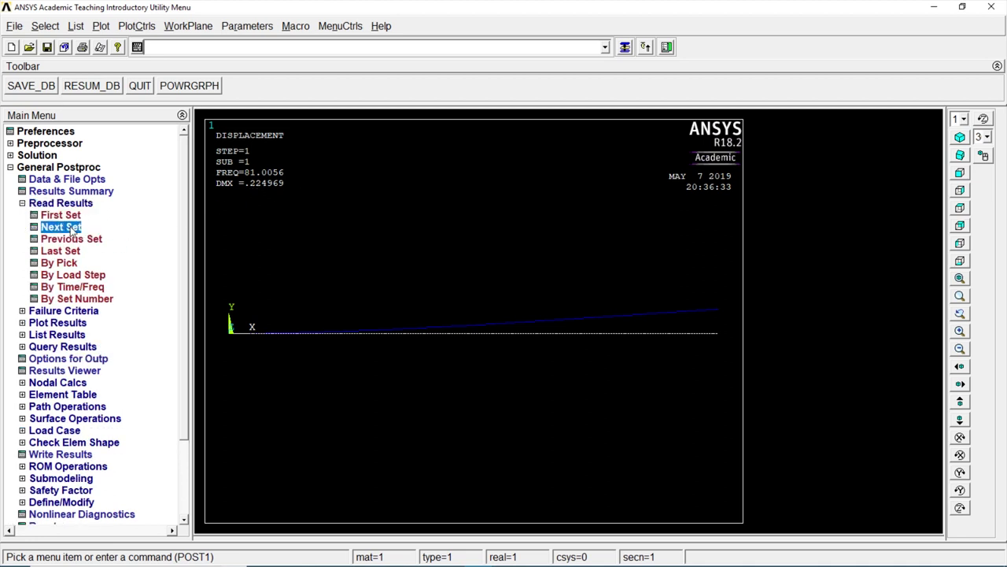
click(73, 323)
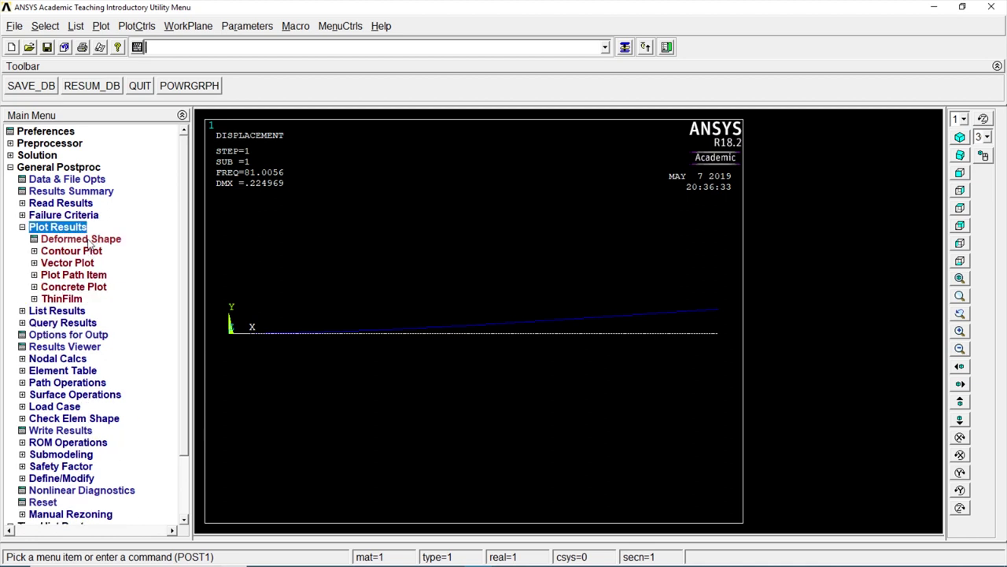
click(86, 239)
click(380, 335)
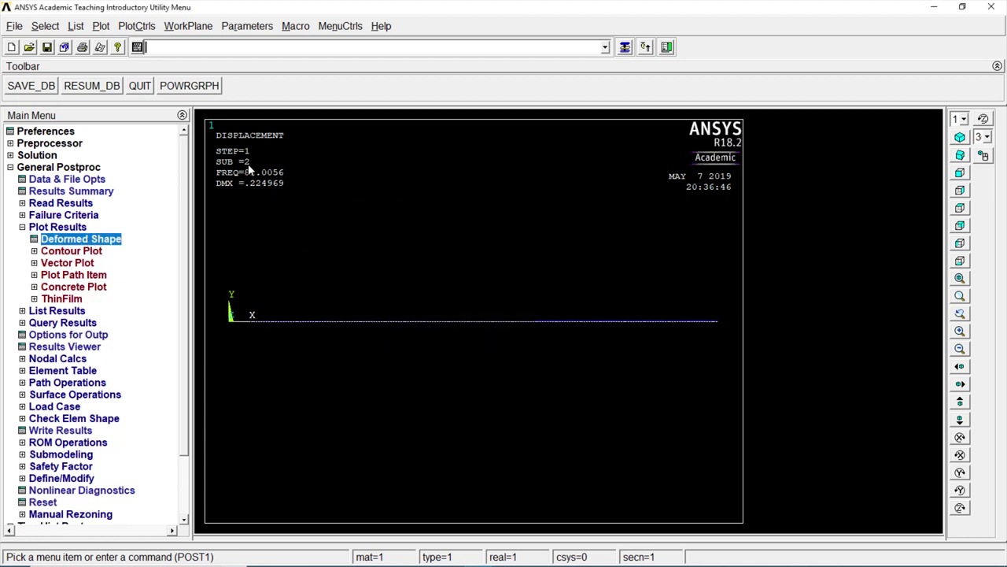
Read the third result set and plot its deformed shape together with the undeformed beam.
click(75, 203)
click(71, 227)
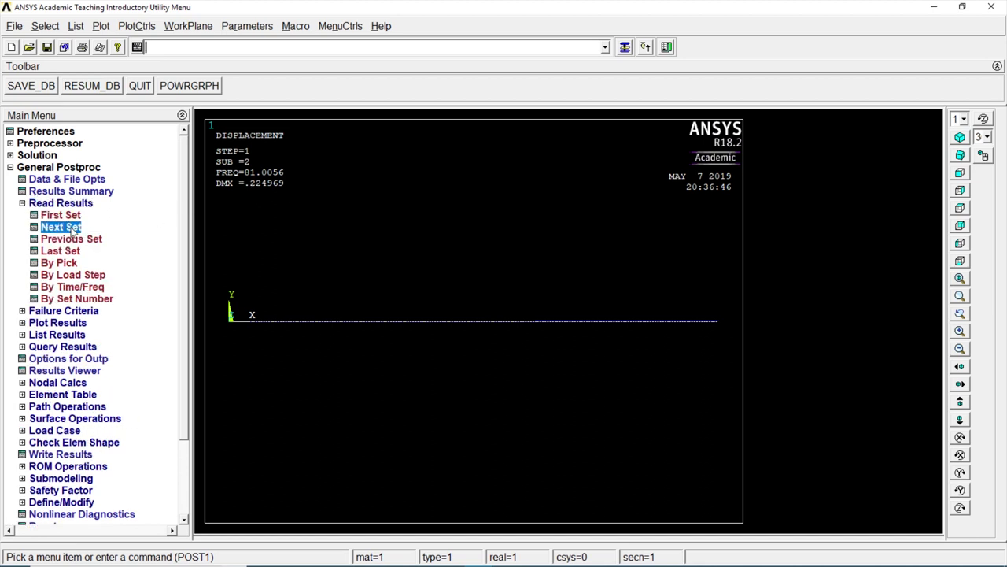
click(74, 322)
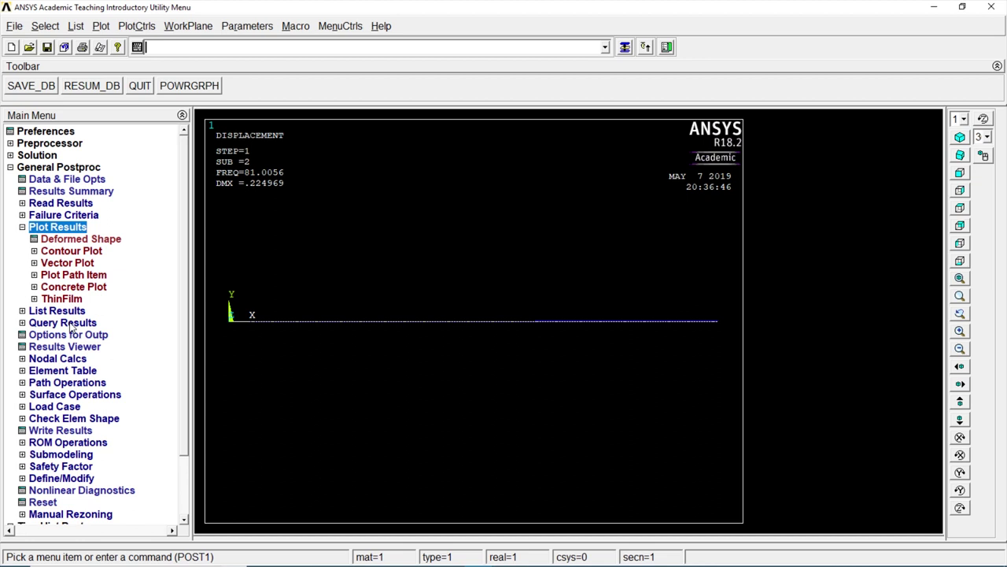
click(79, 238)
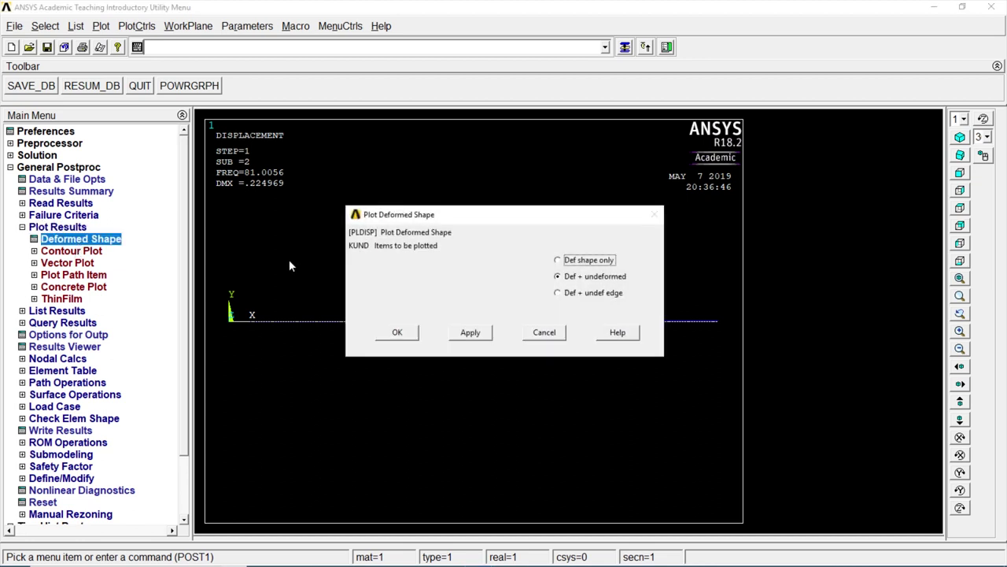
click(402, 331)
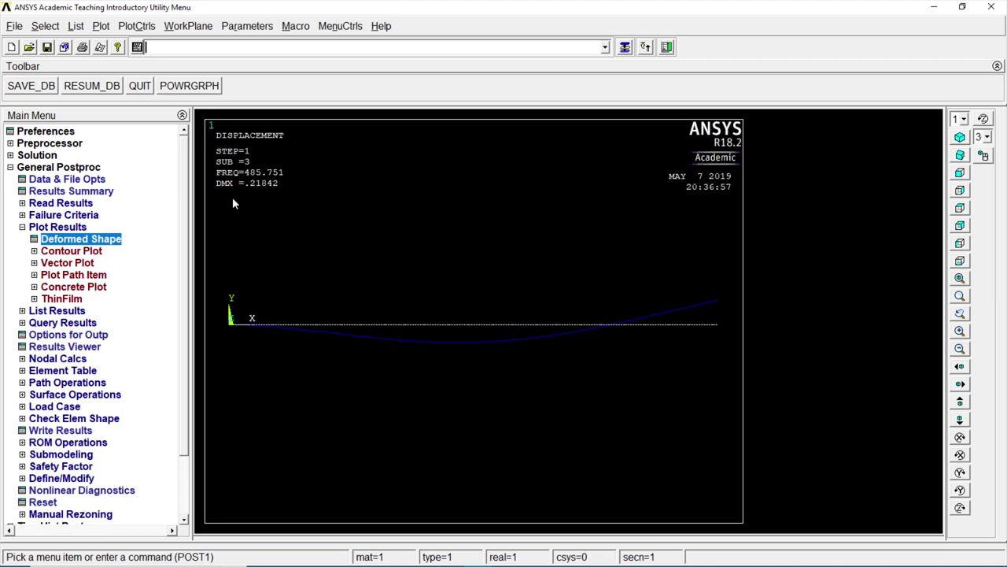
Read the fourth result set and plot its deformed shape together with the undeformed beam.
click(78, 204)
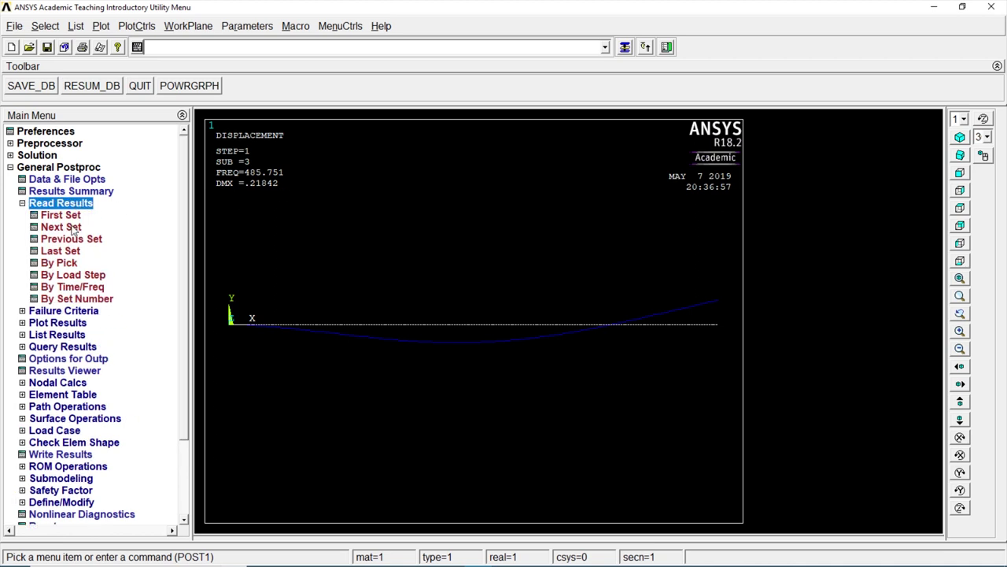
click(73, 228)
click(64, 311)
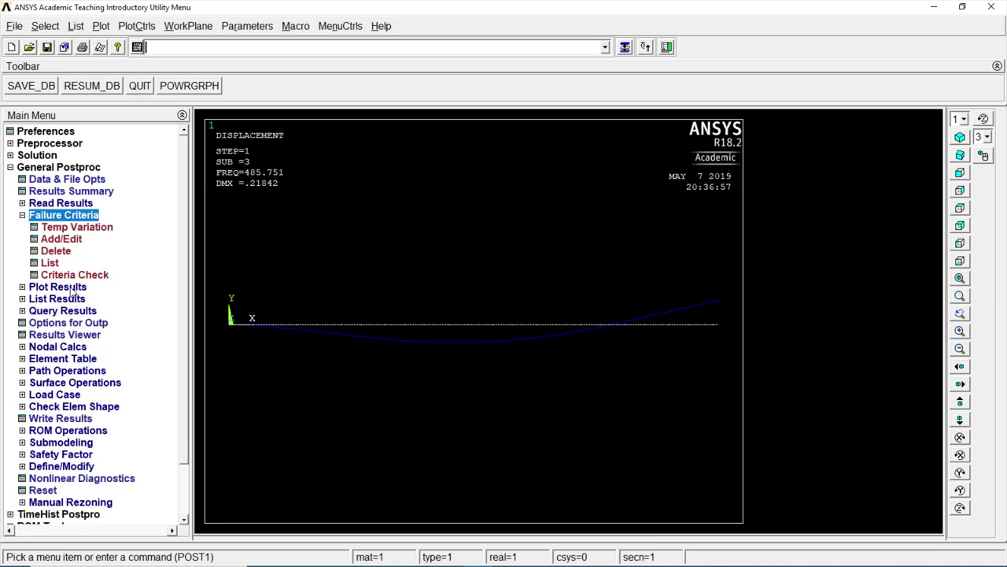
click(71, 288)
click(78, 239)
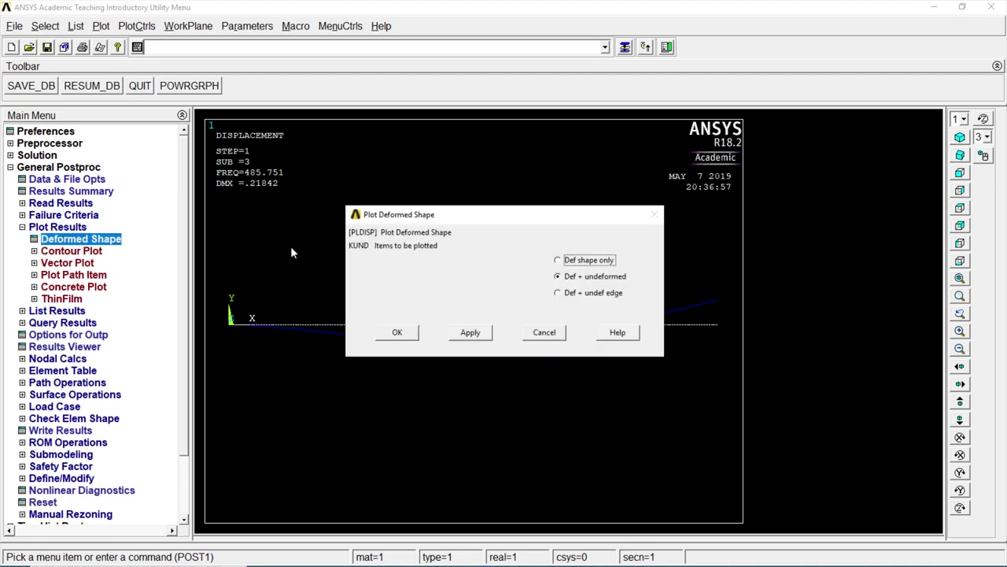
click(400, 332)
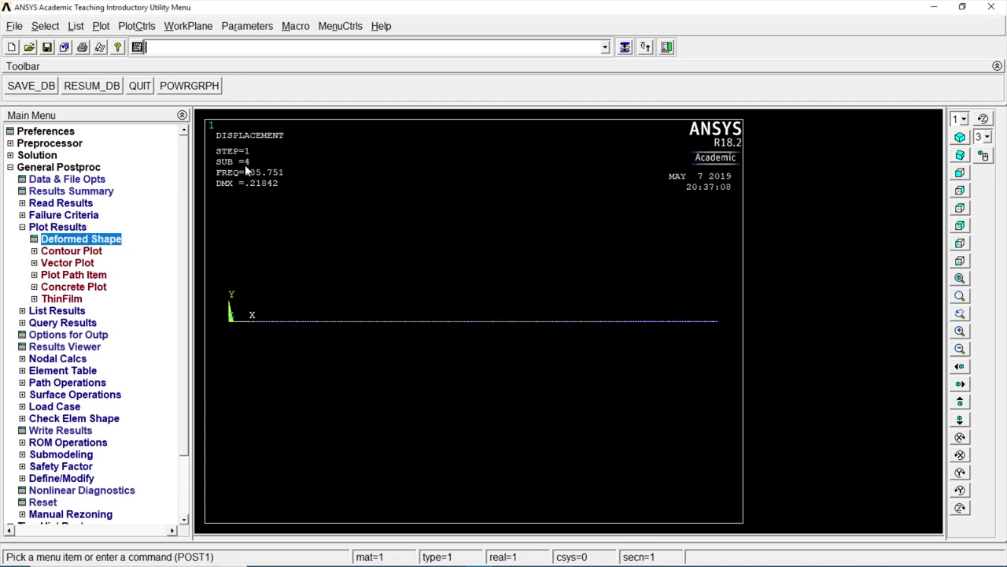
Read the fifth result set and plot its deformed shape together with the undeformed beam.
click(78, 203)
click(75, 228)
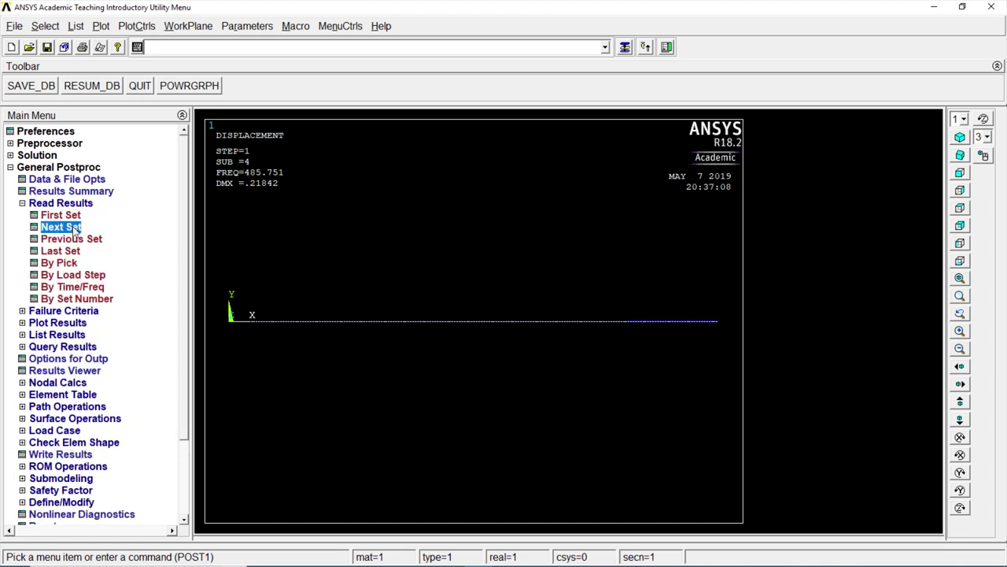
click(57, 323)
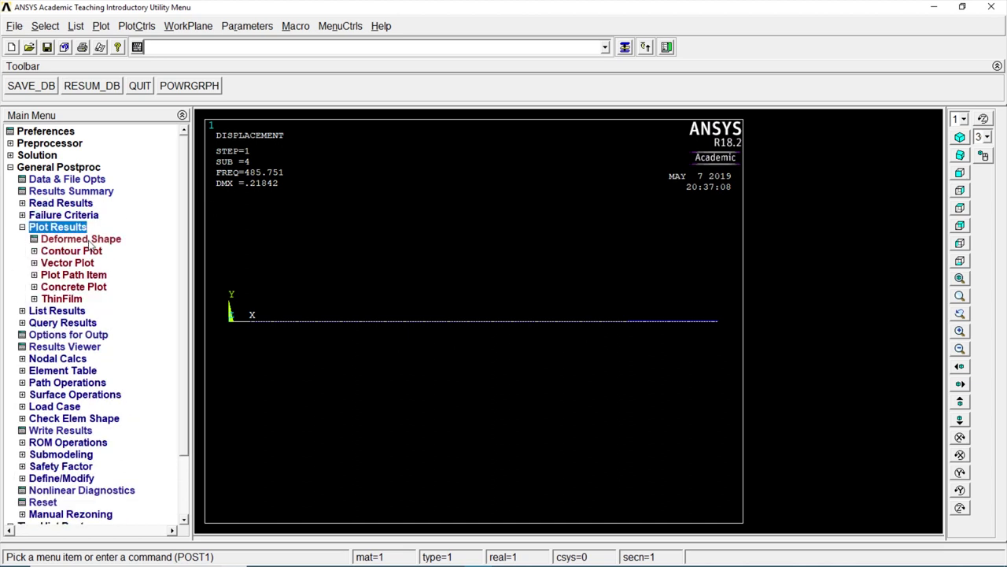
click(81, 239)
click(397, 334)
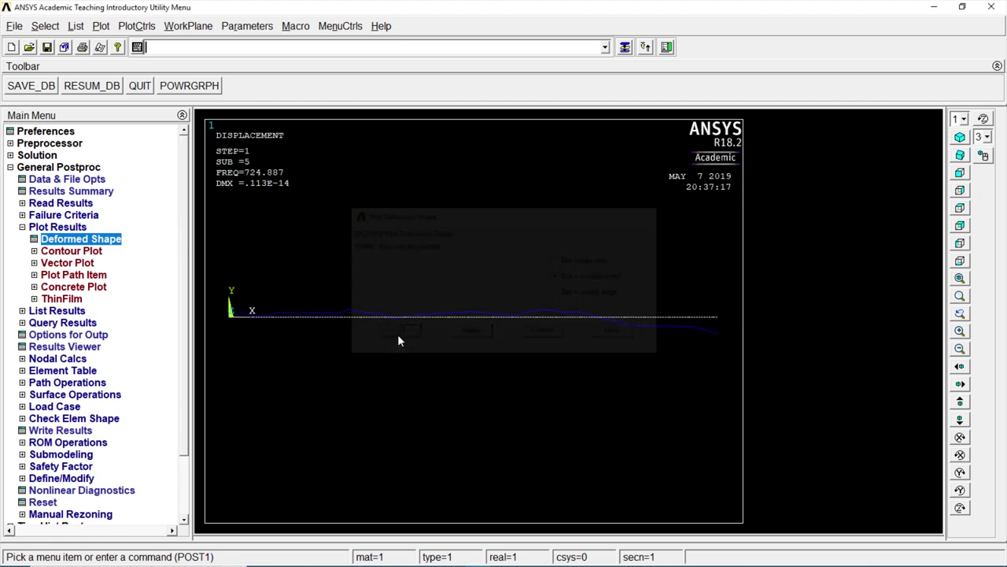